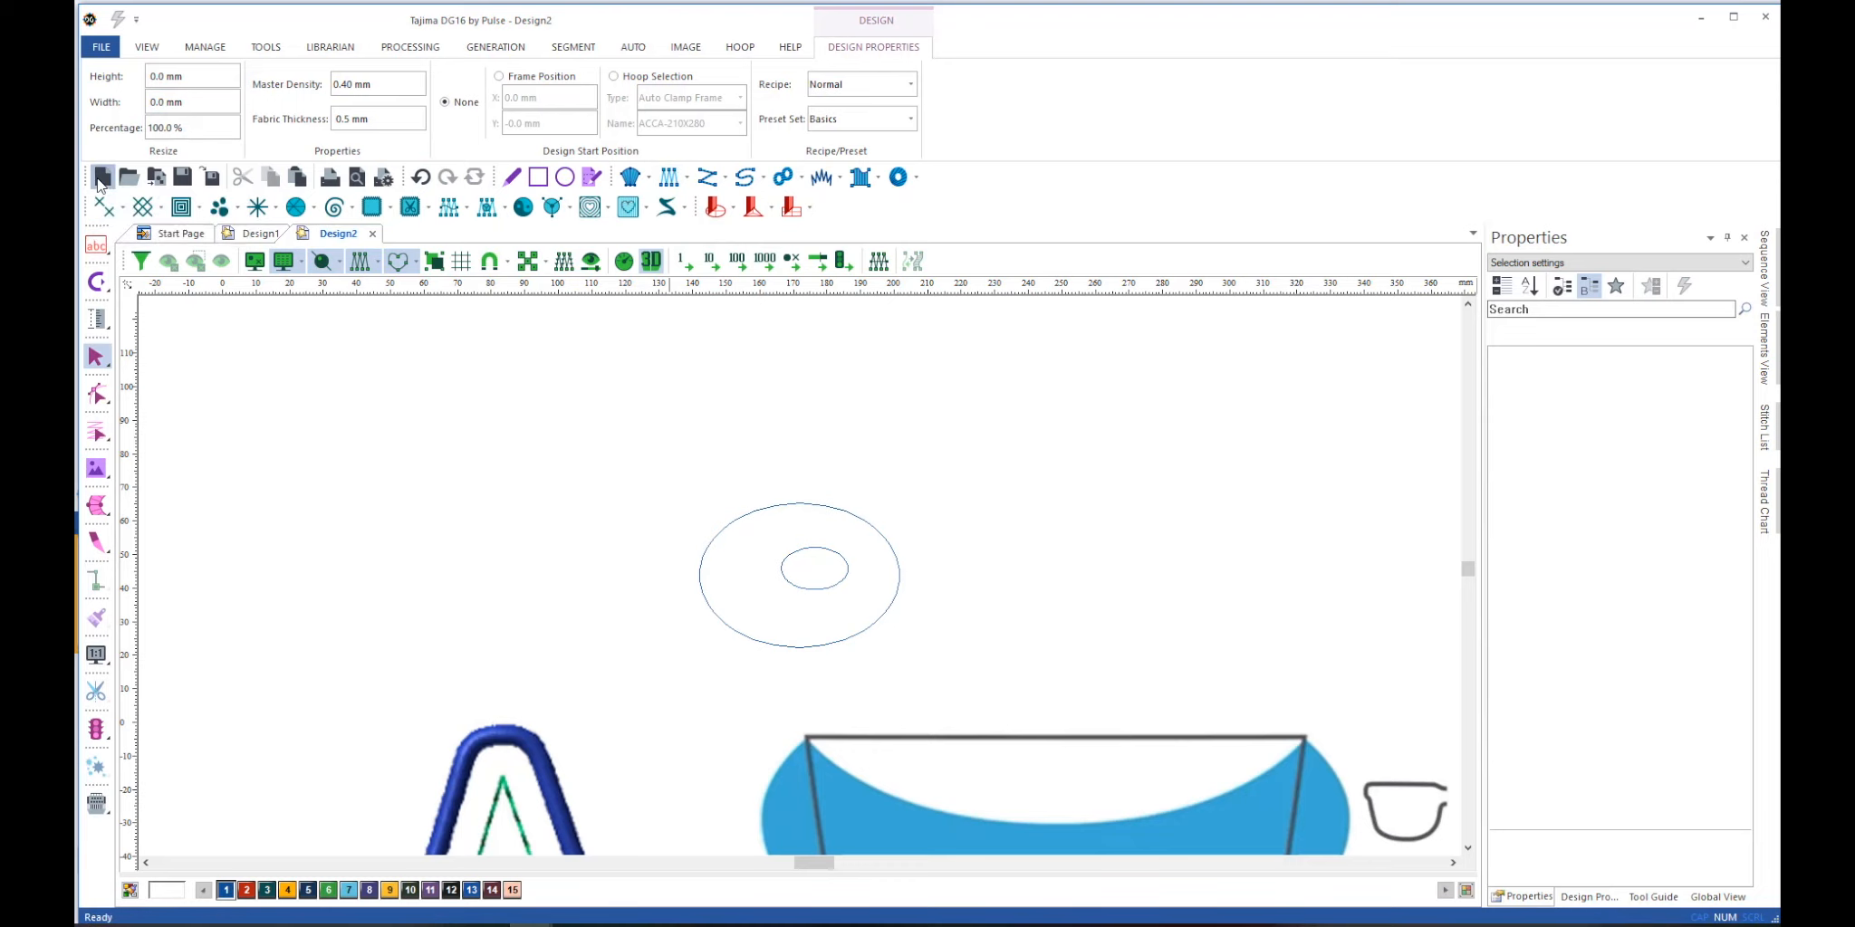
Create a new design and place the text "Hirsch" on a horizontal baseline near the middle of the canvas.
click(100, 179)
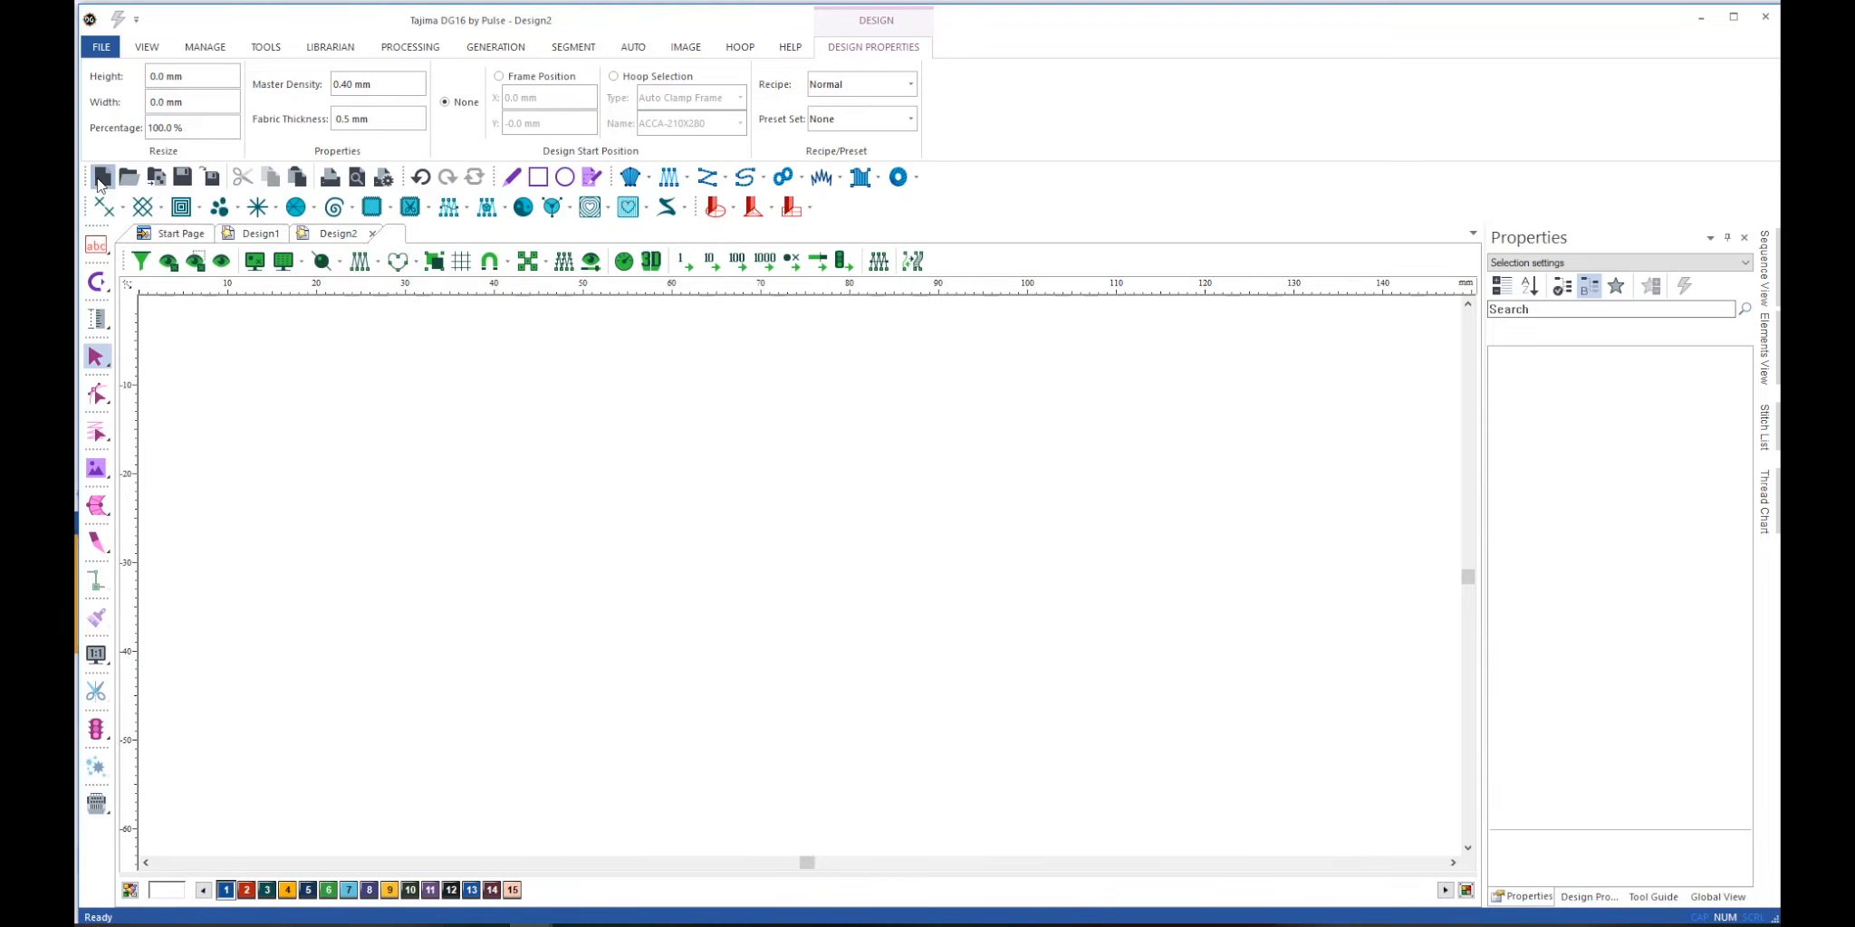
click(94, 244)
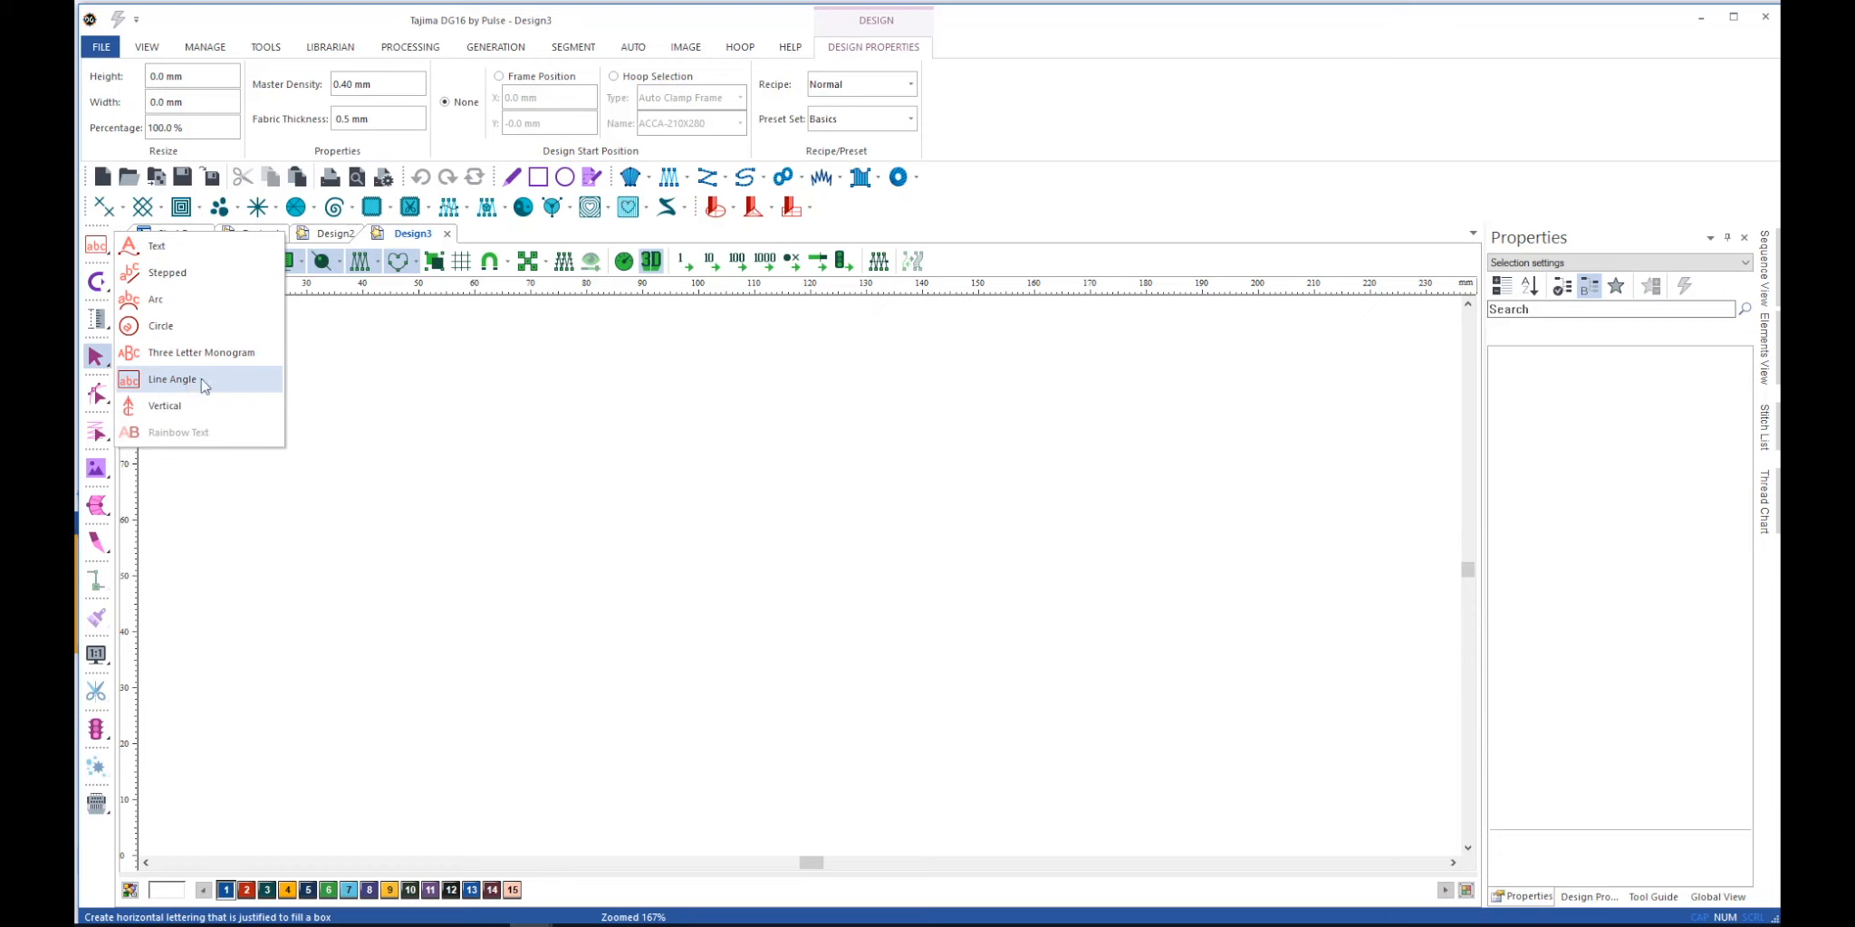
click(157, 254)
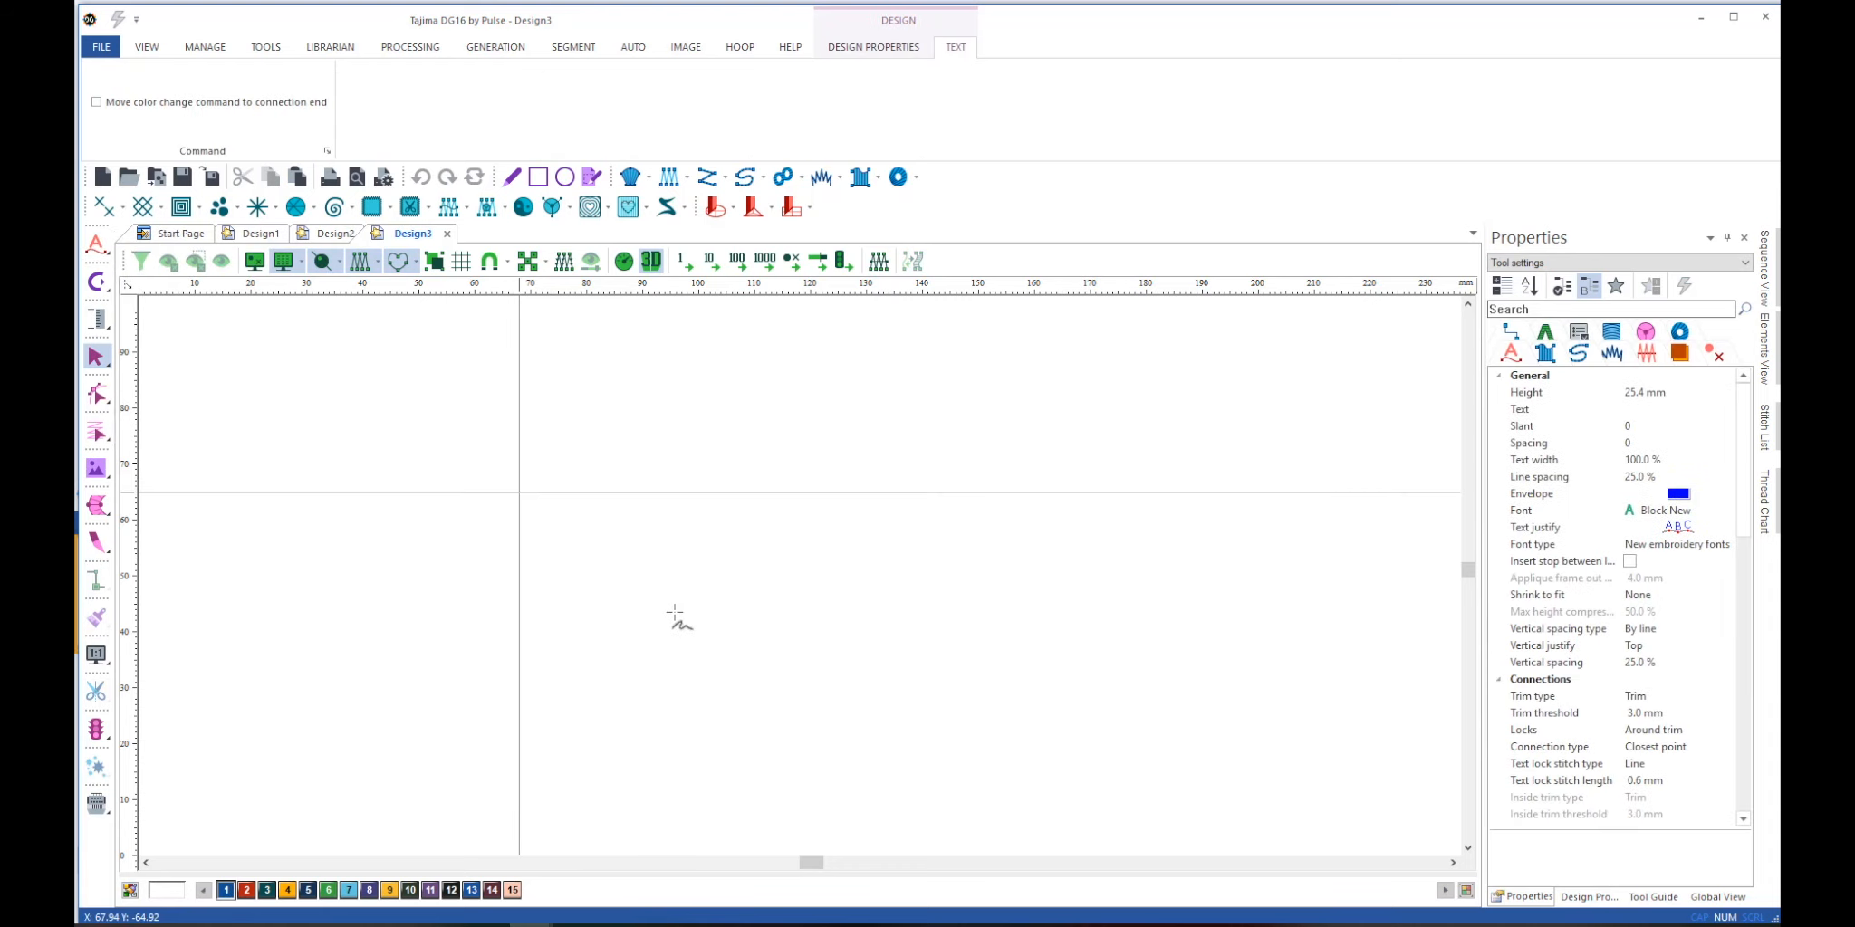
click(614, 623)
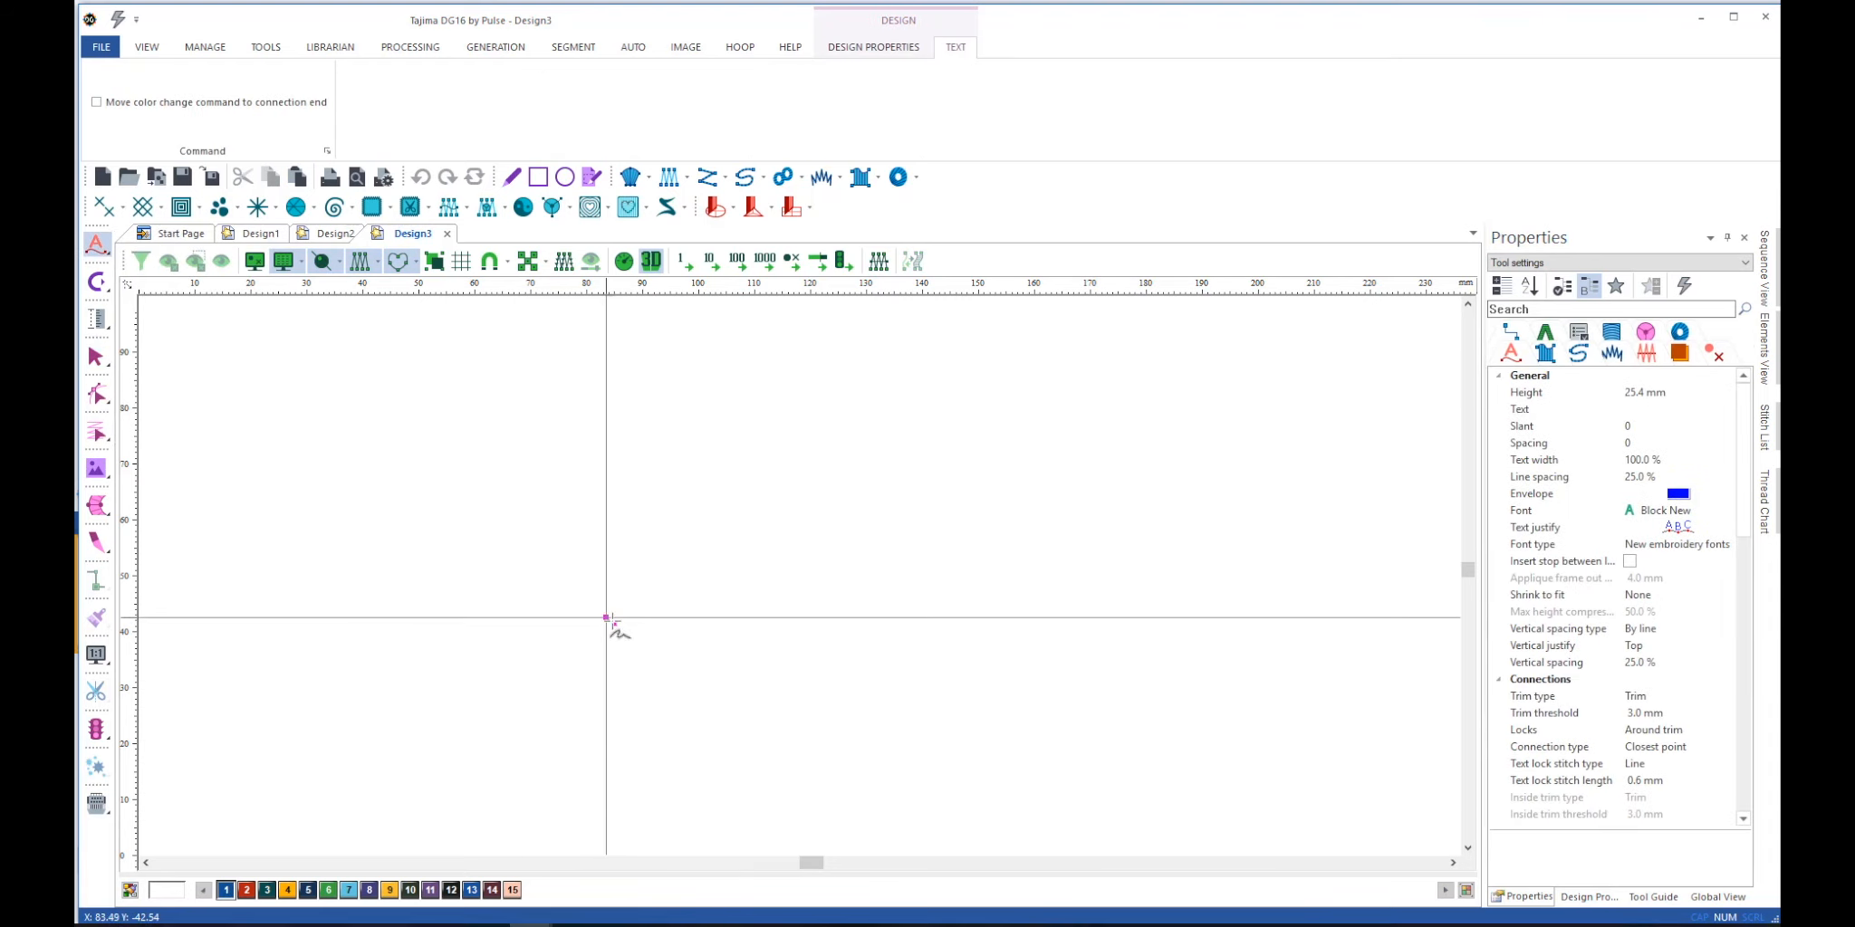
click(1097, 623)
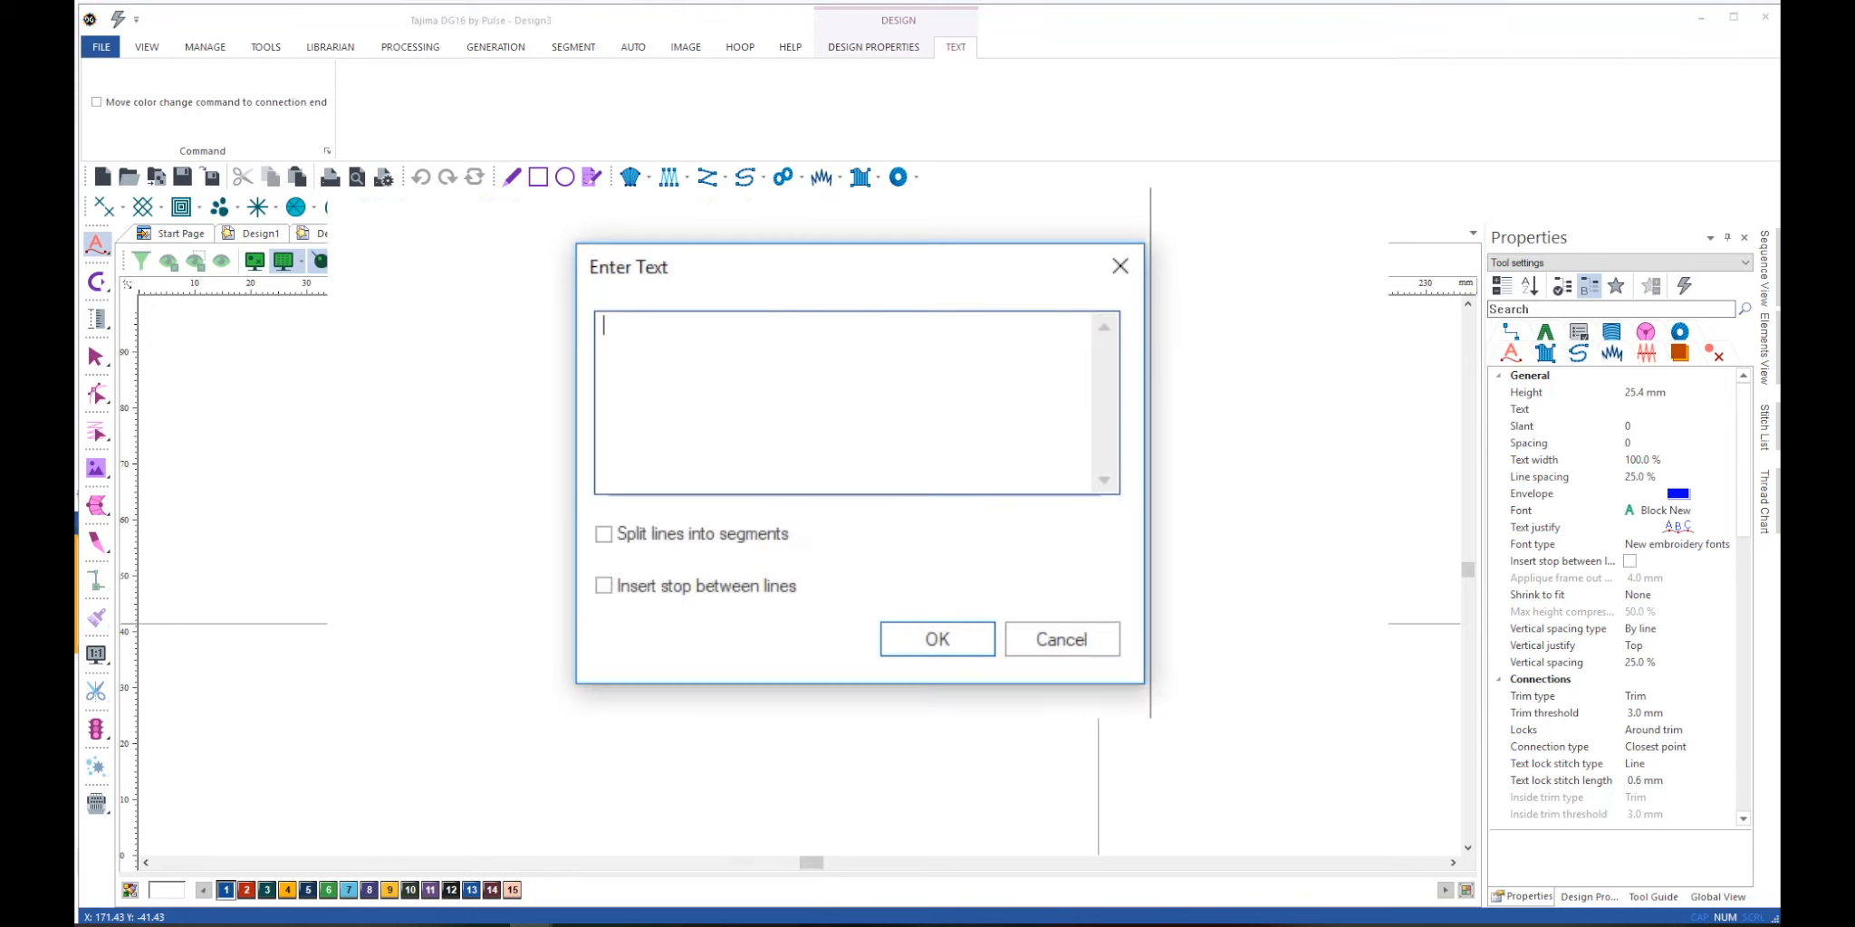
text(Hirsch)
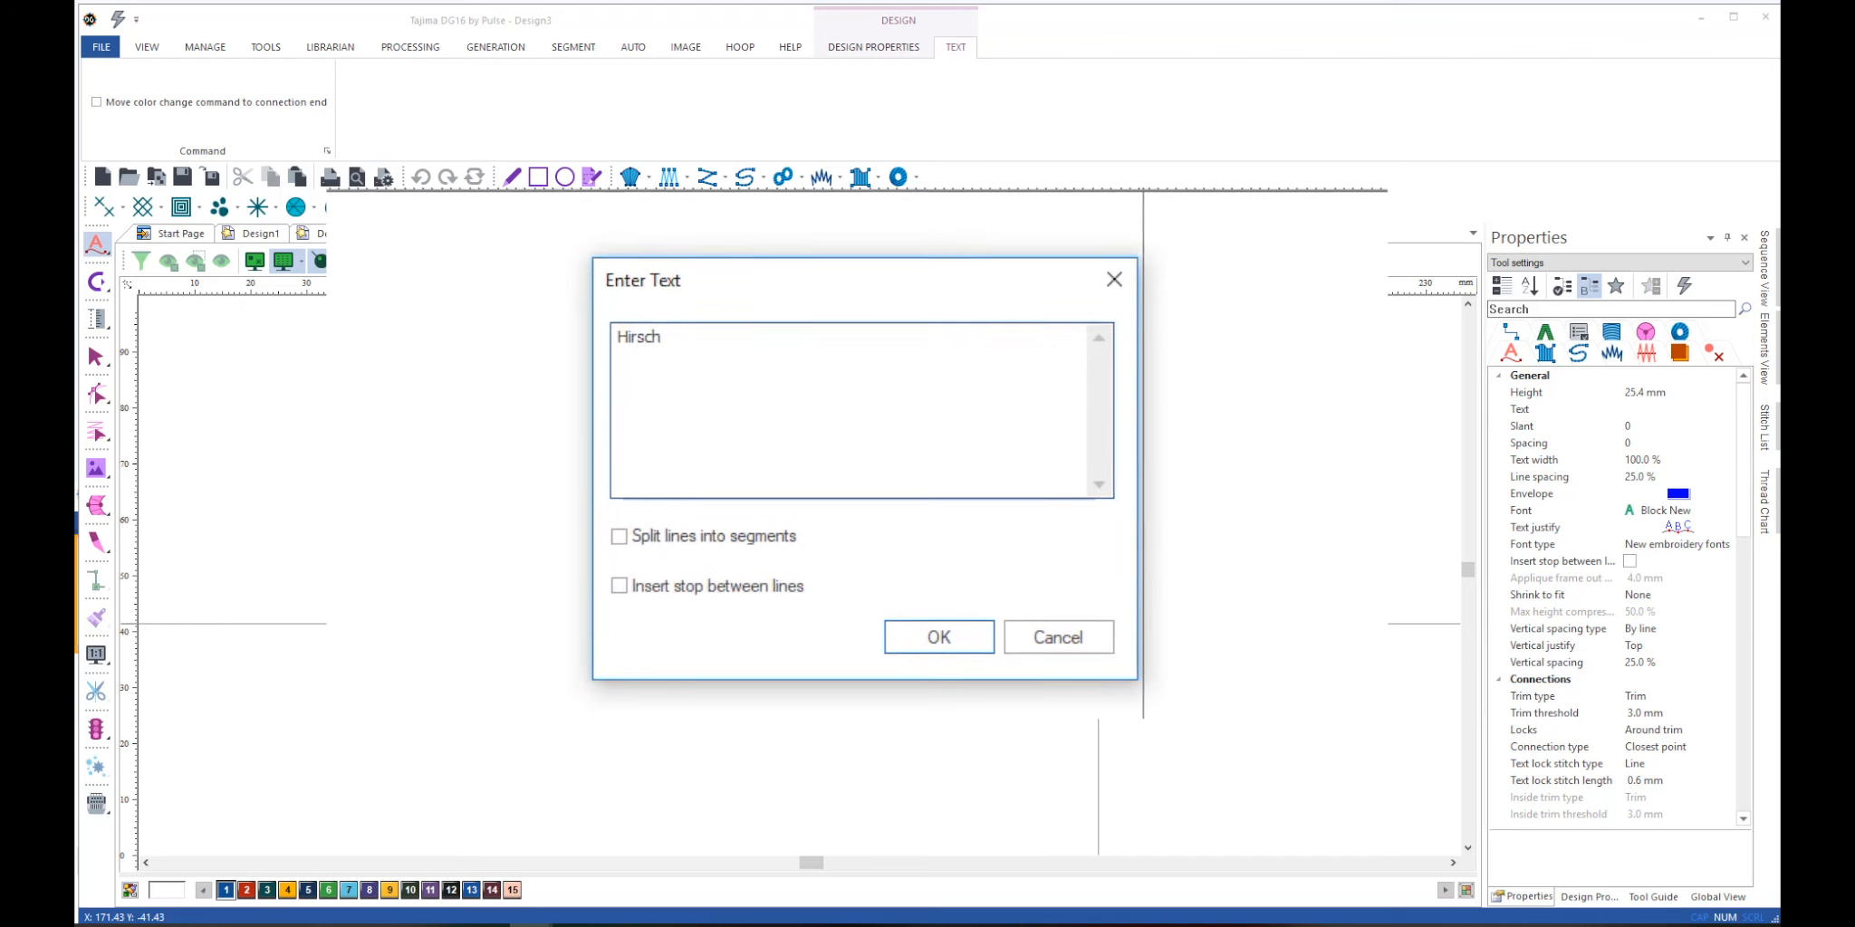
click(902, 646)
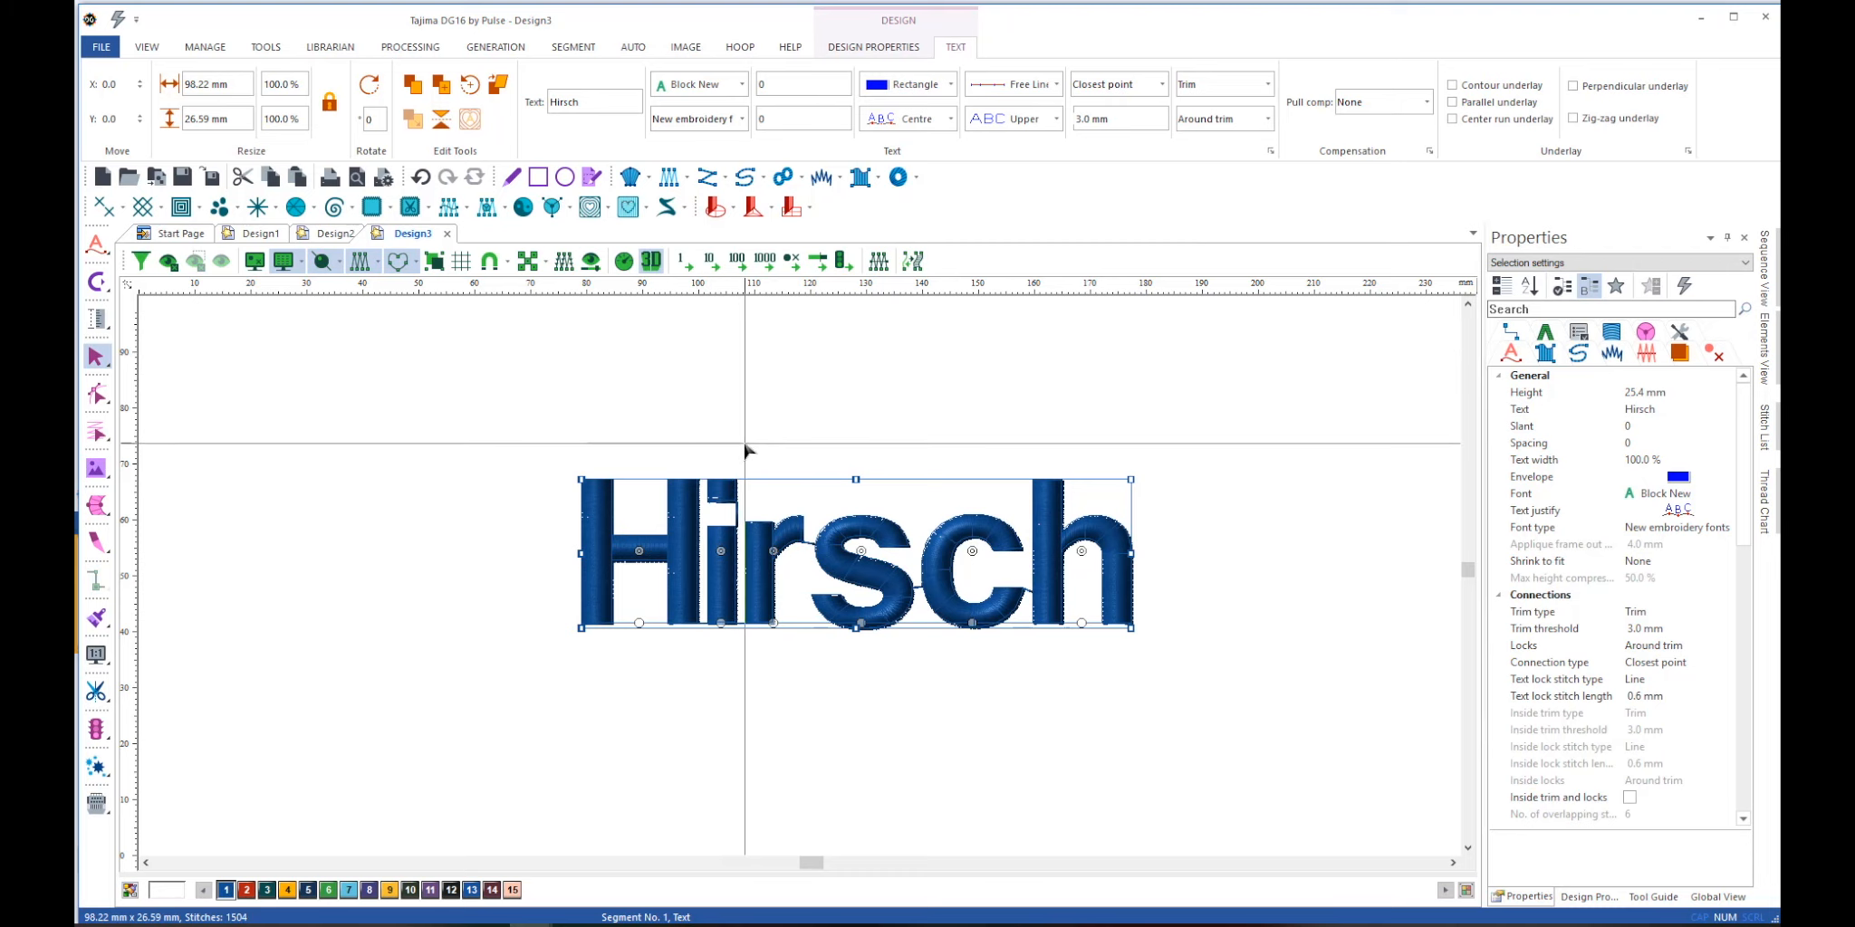
Convert the Hirsch text into separate satin path segments and select only the letter H.
click(910, 262)
click(960, 307)
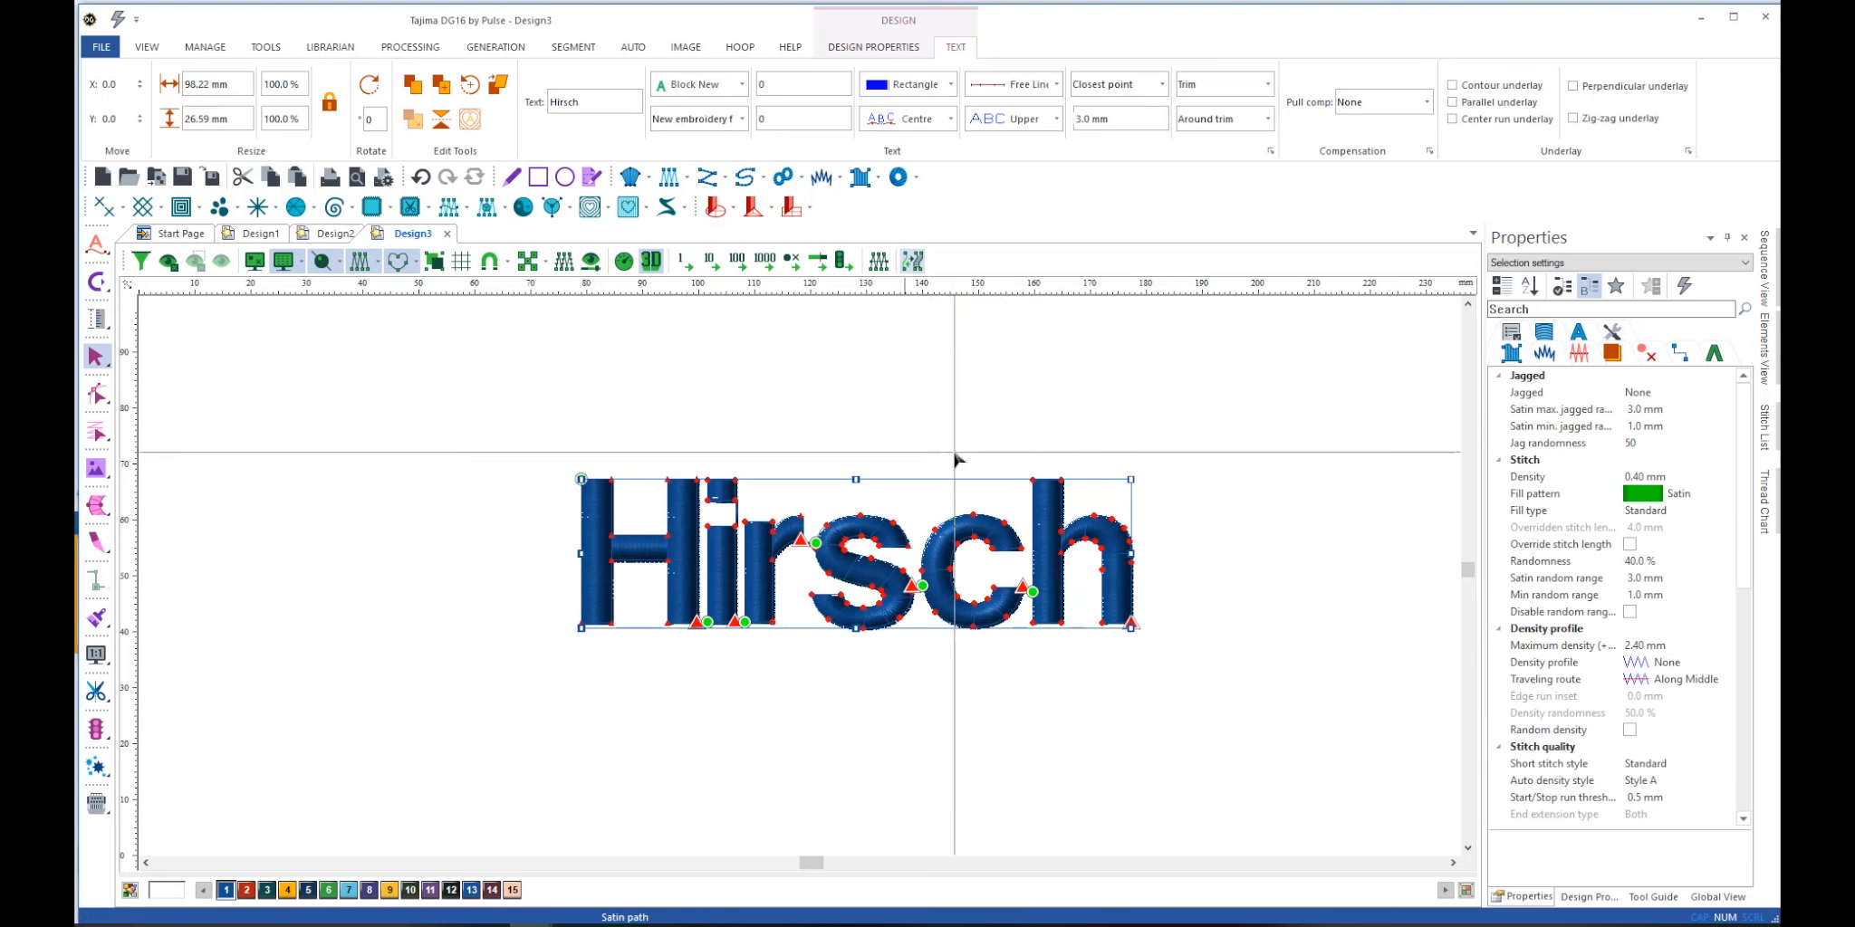
click(898, 423)
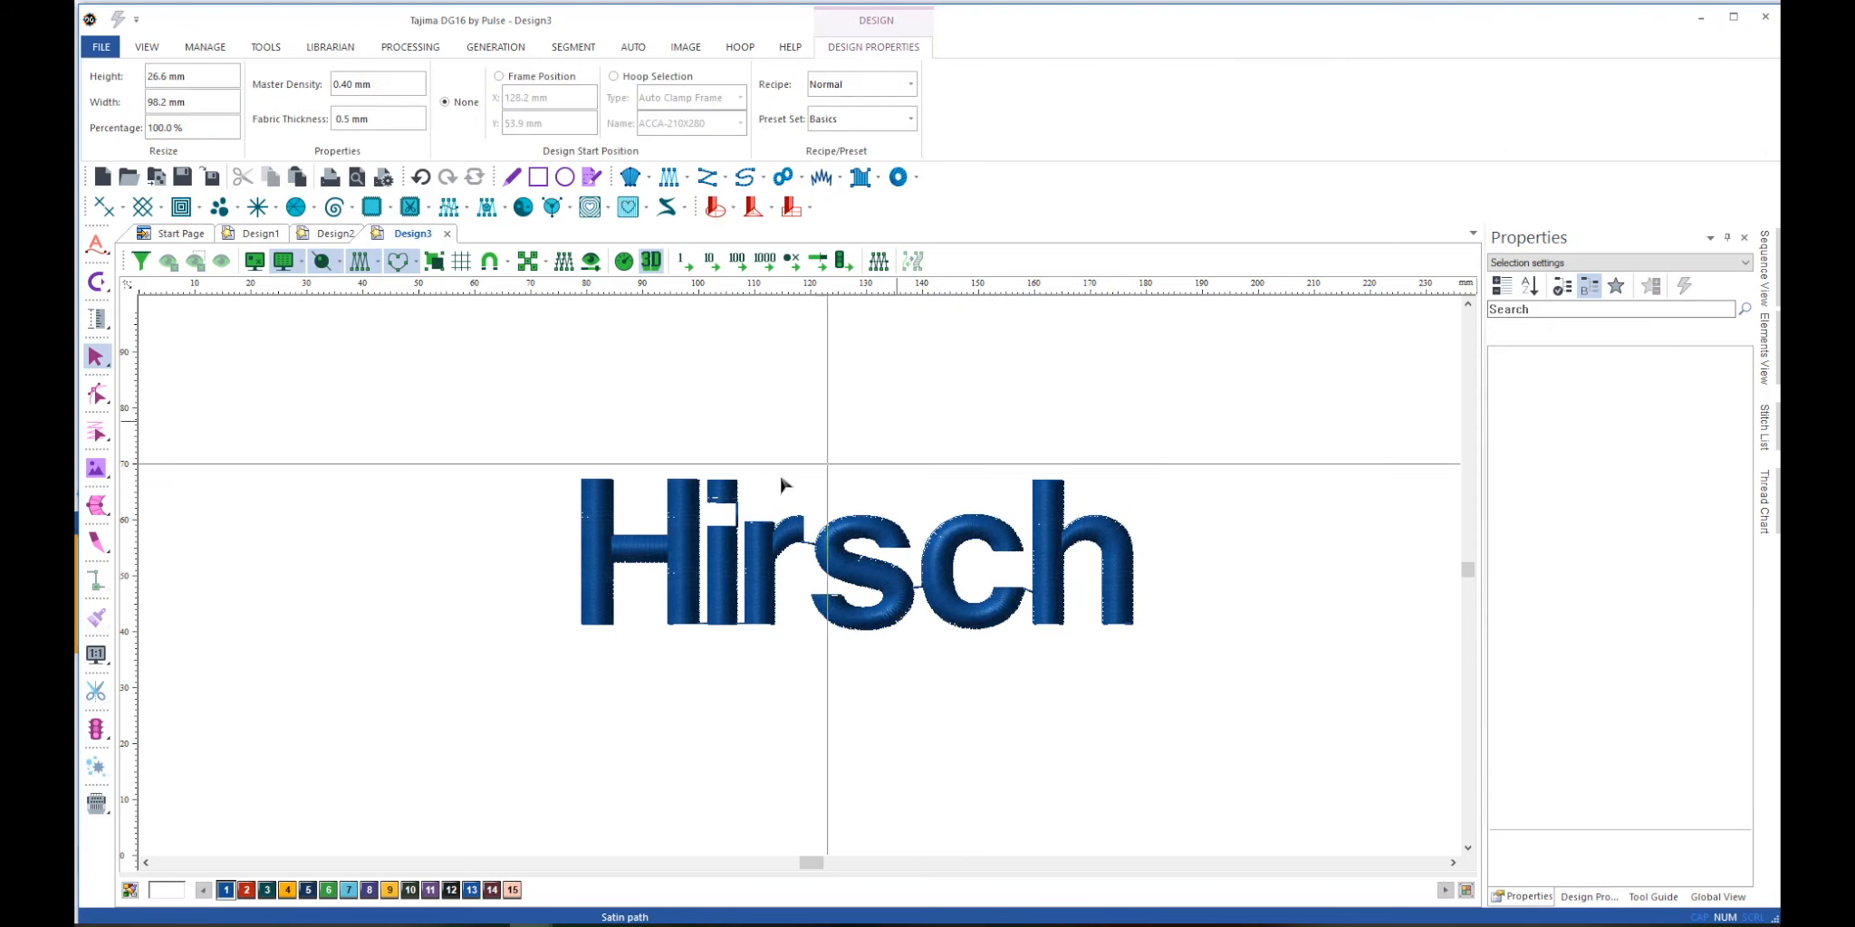
click(677, 493)
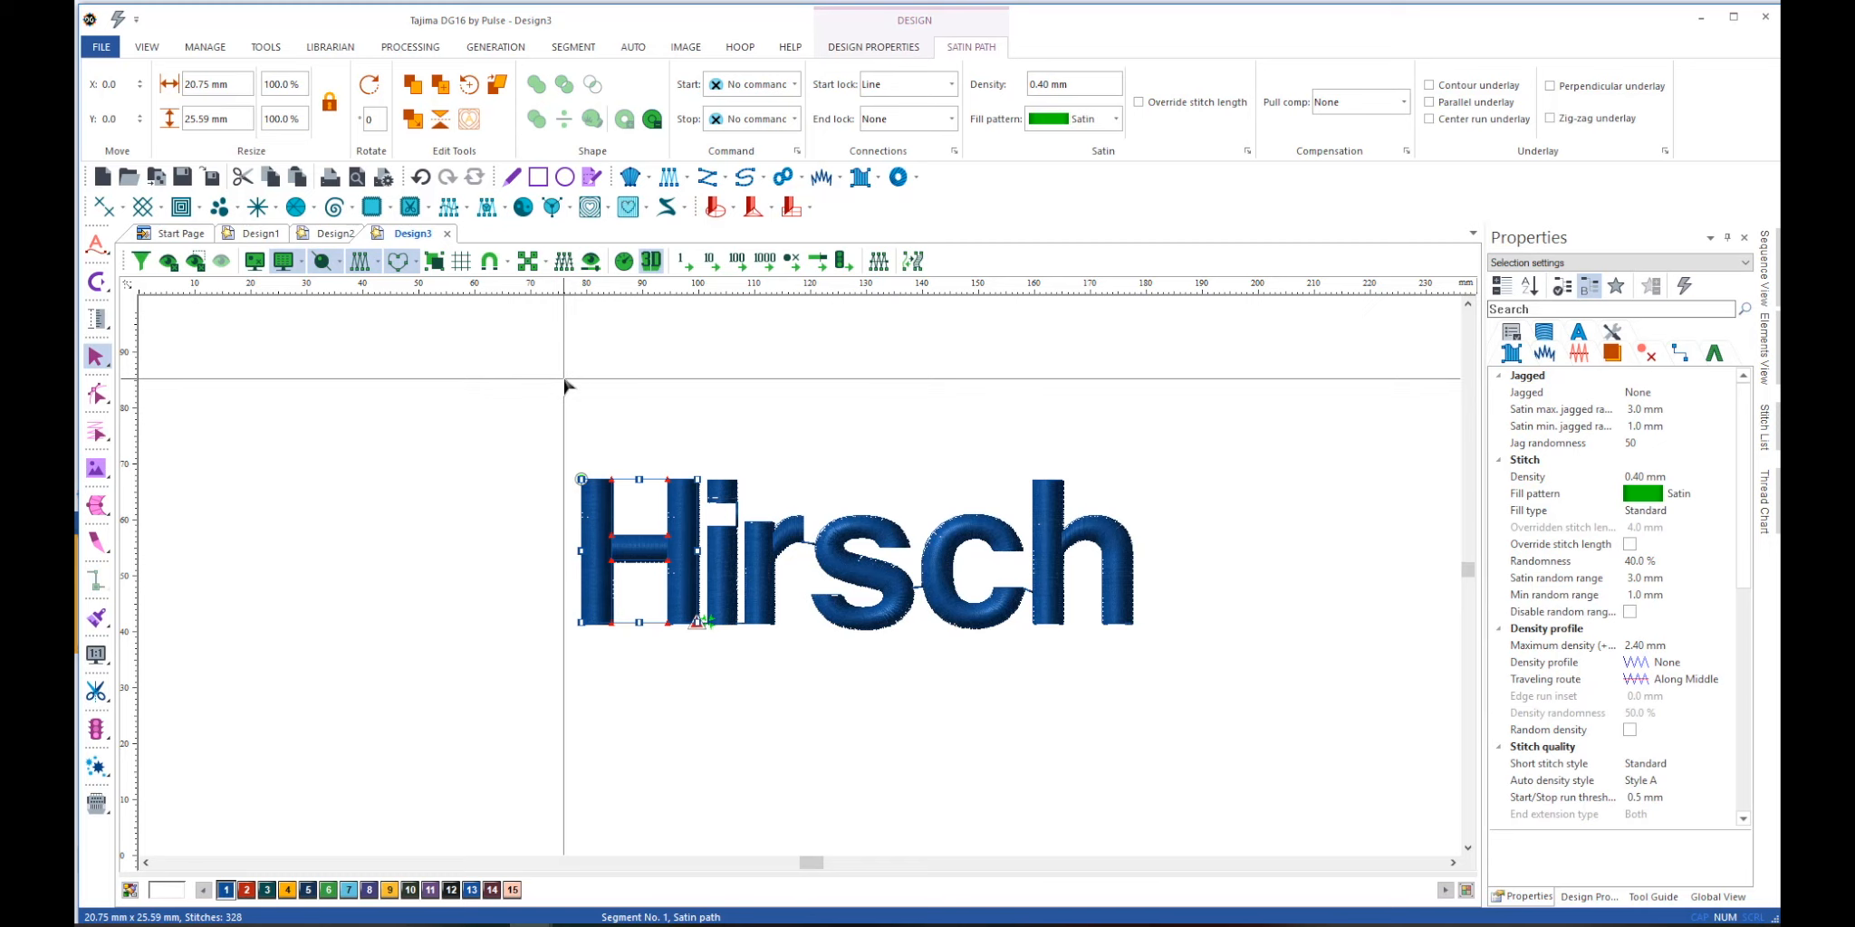
click(871, 49)
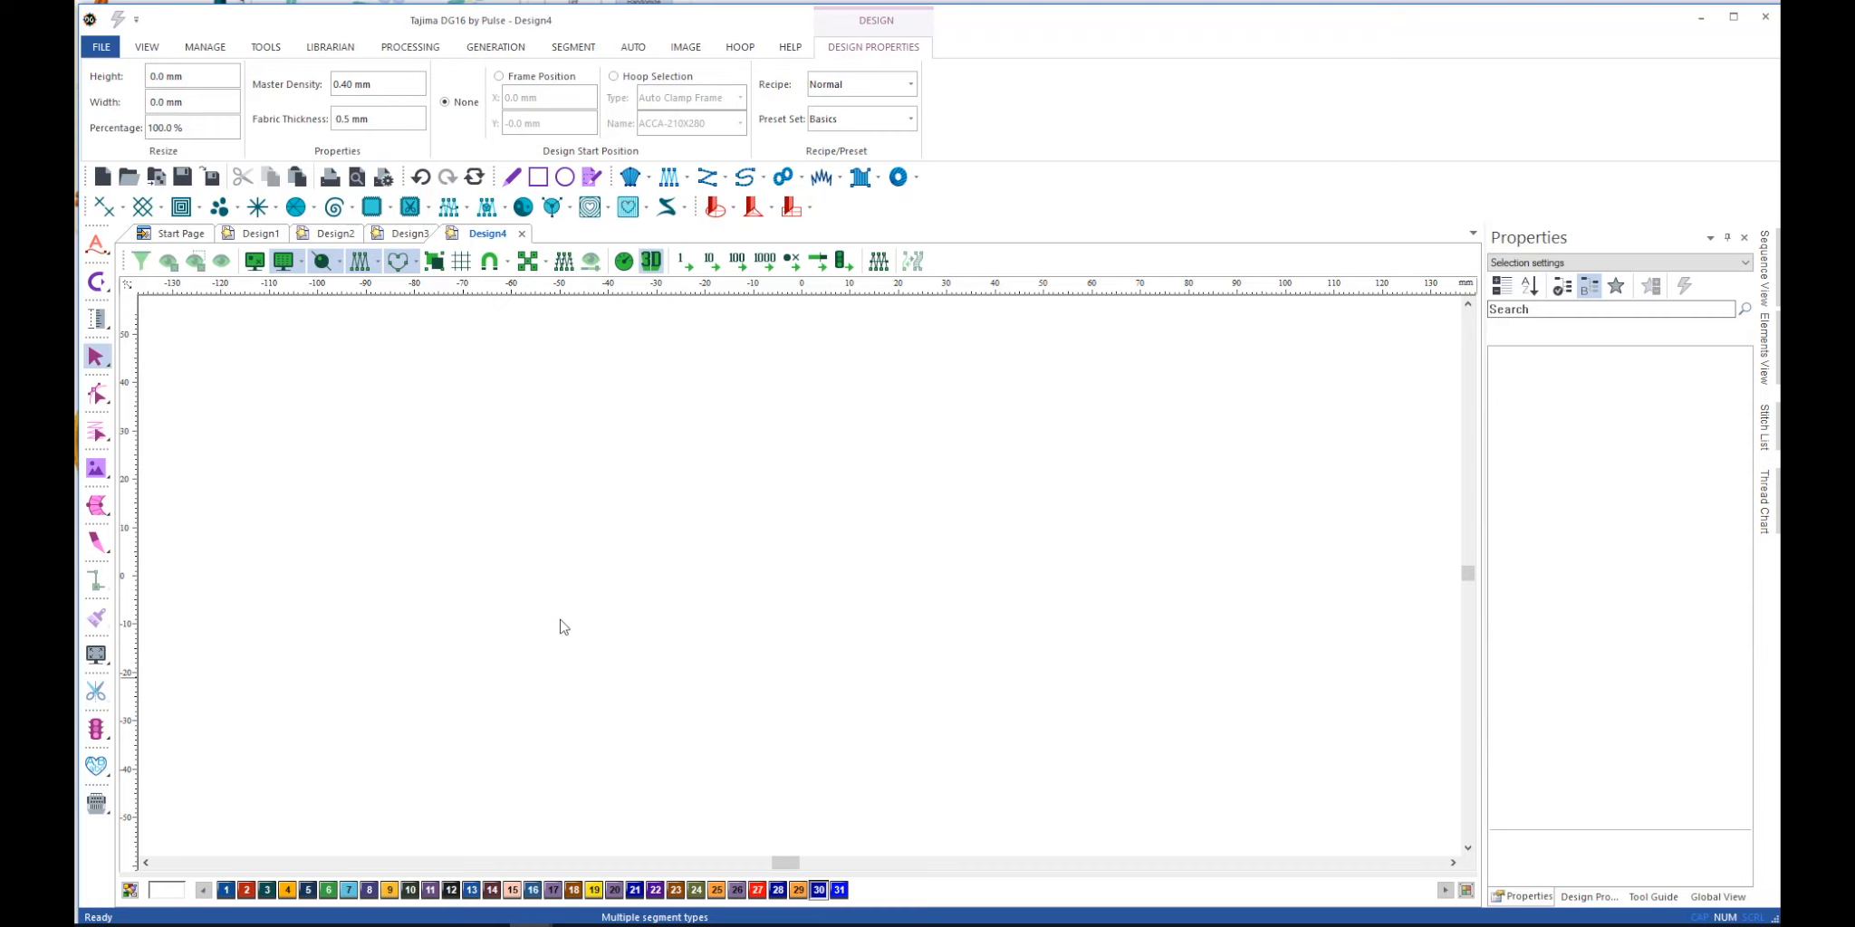
Start a WordIT fill on the blank design canvas, using the Heart 2 shape with the Bean shape type.
click(760, 617)
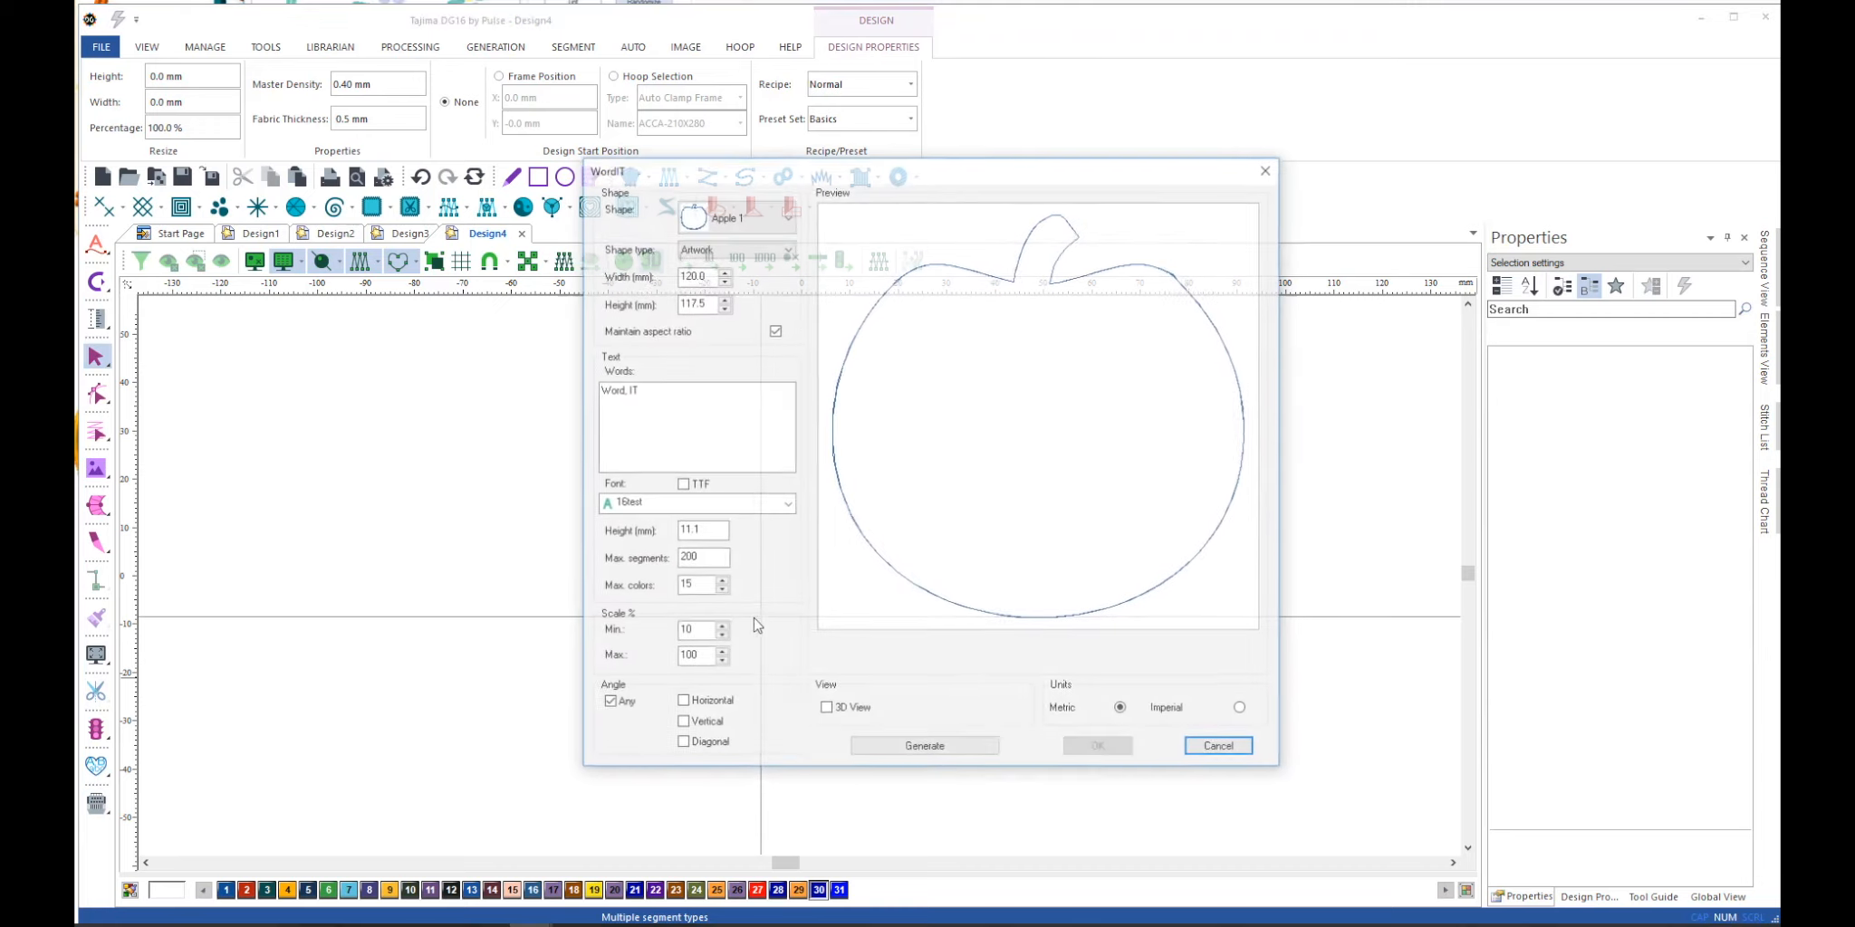
click(729, 216)
drag(785, 317, 779, 446)
scroll(779, 469, down, 3)
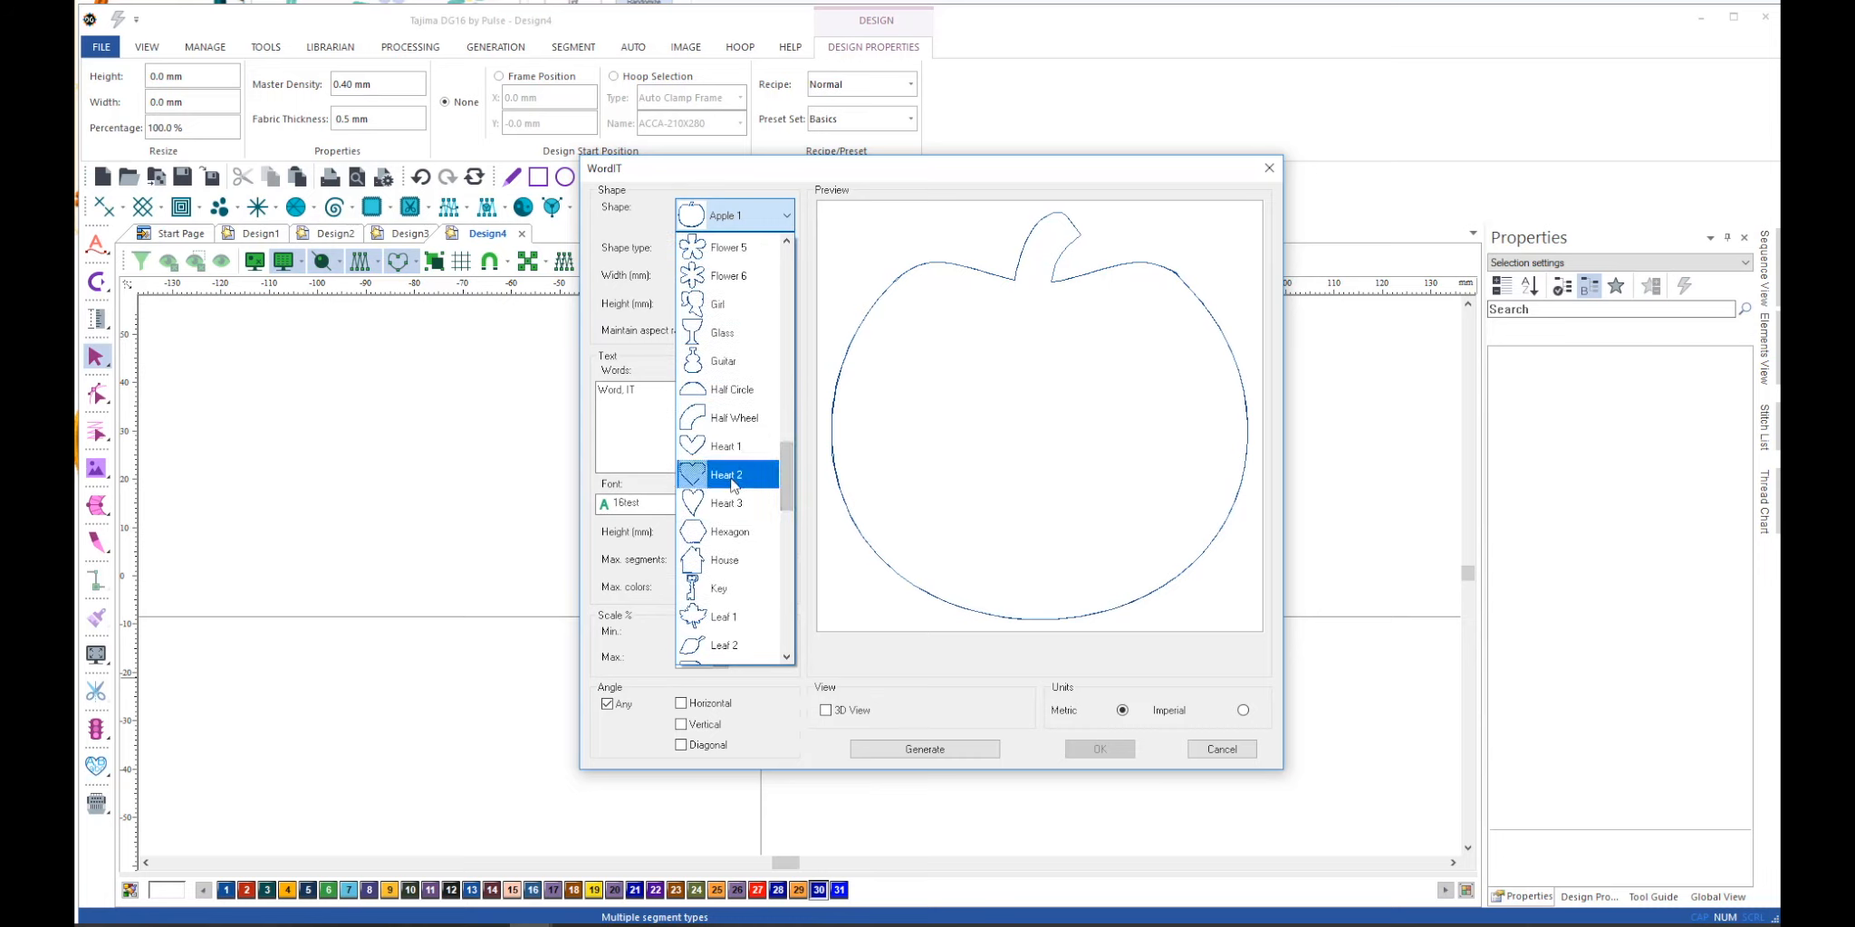
click(731, 486)
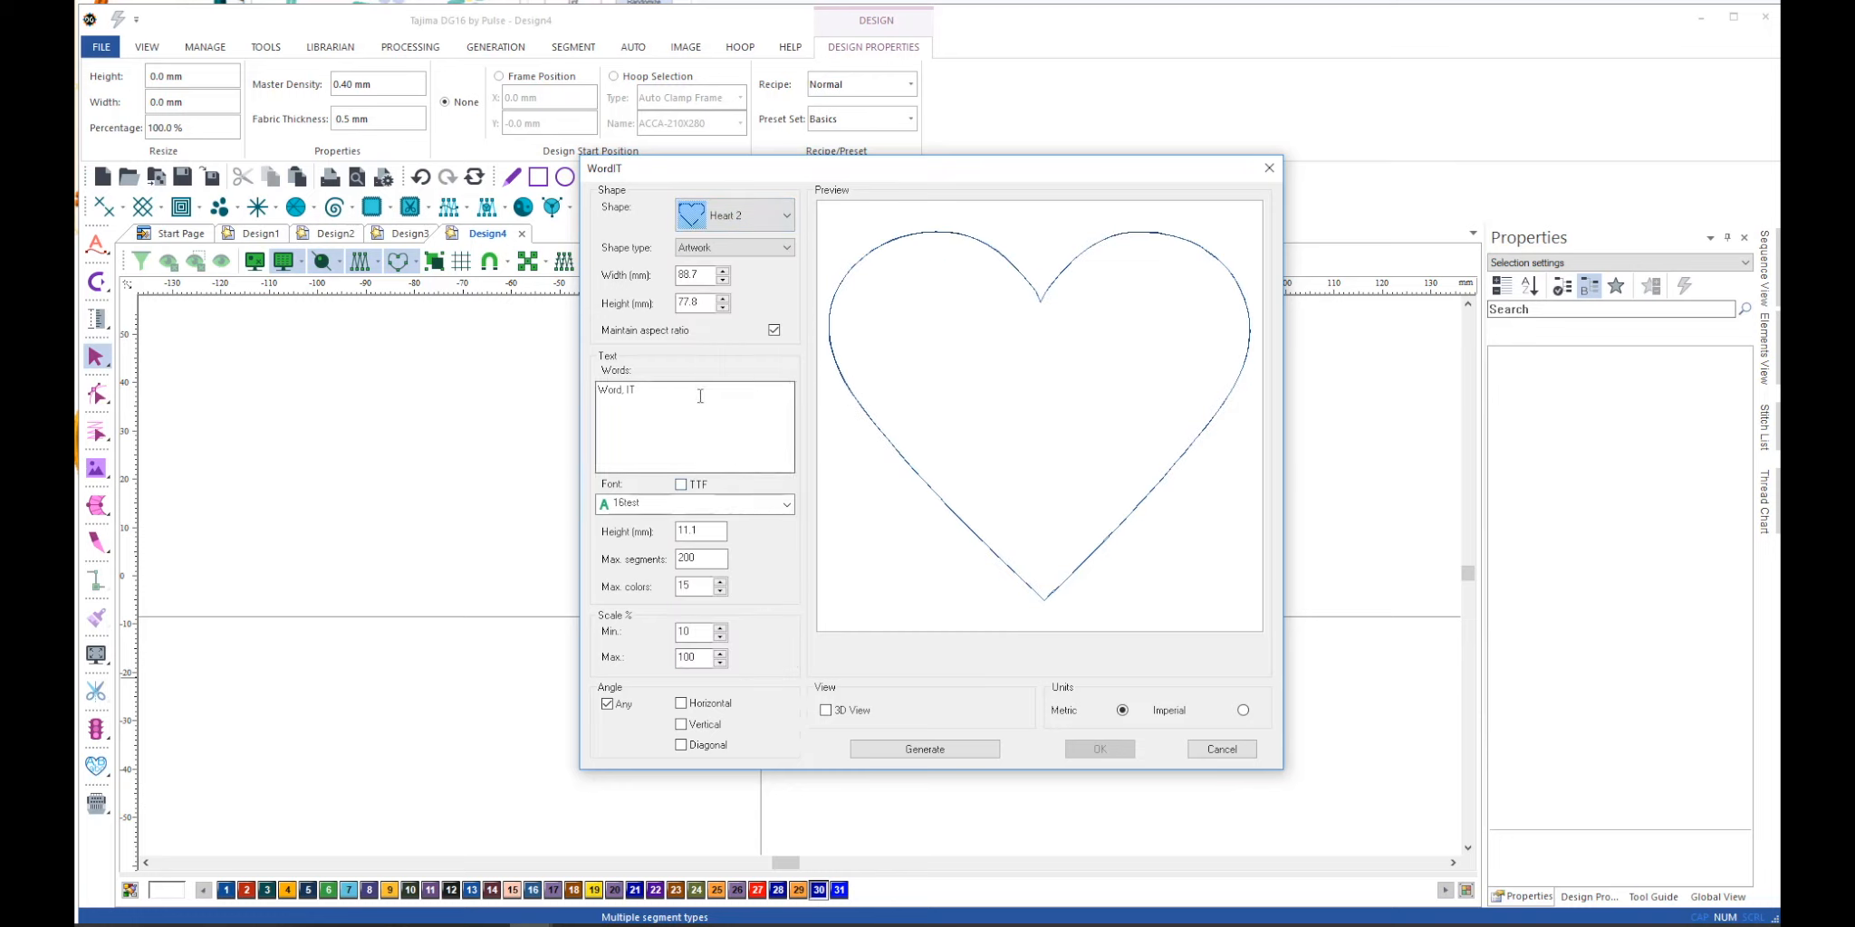
click(706, 253)
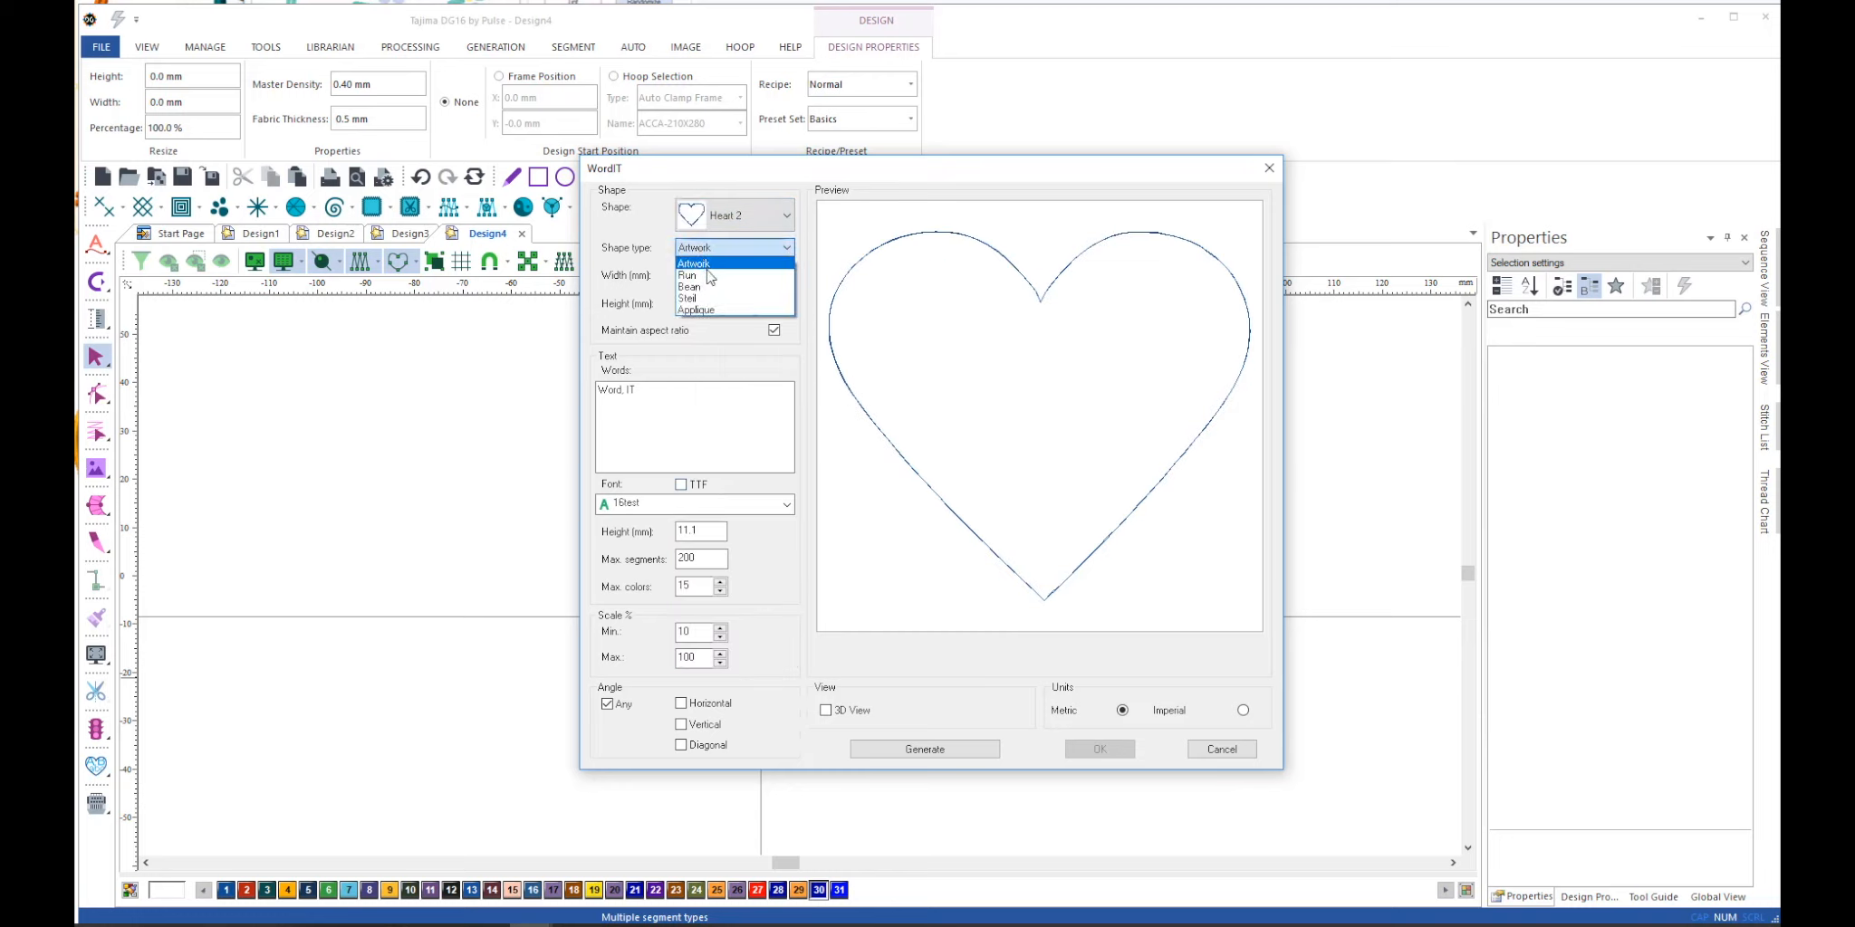
click(710, 287)
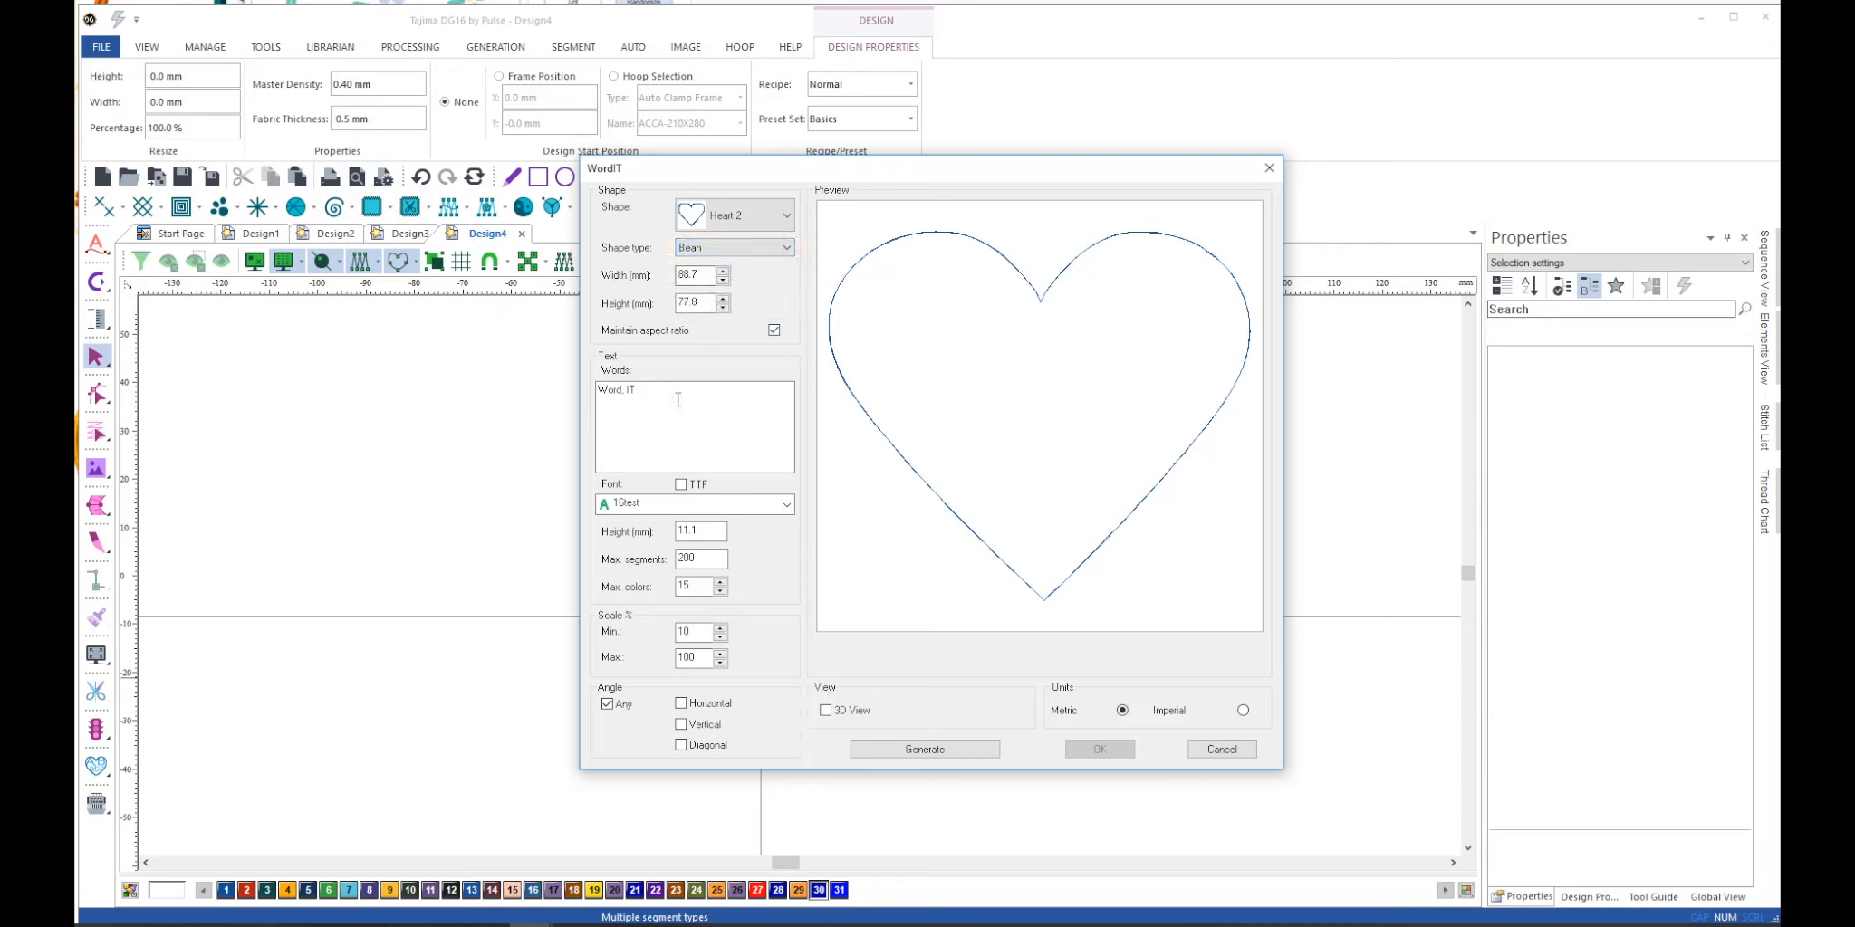
Set the WordIT words to "Love, IT, Me".
drag(679, 393, 583, 386)
click(617, 392)
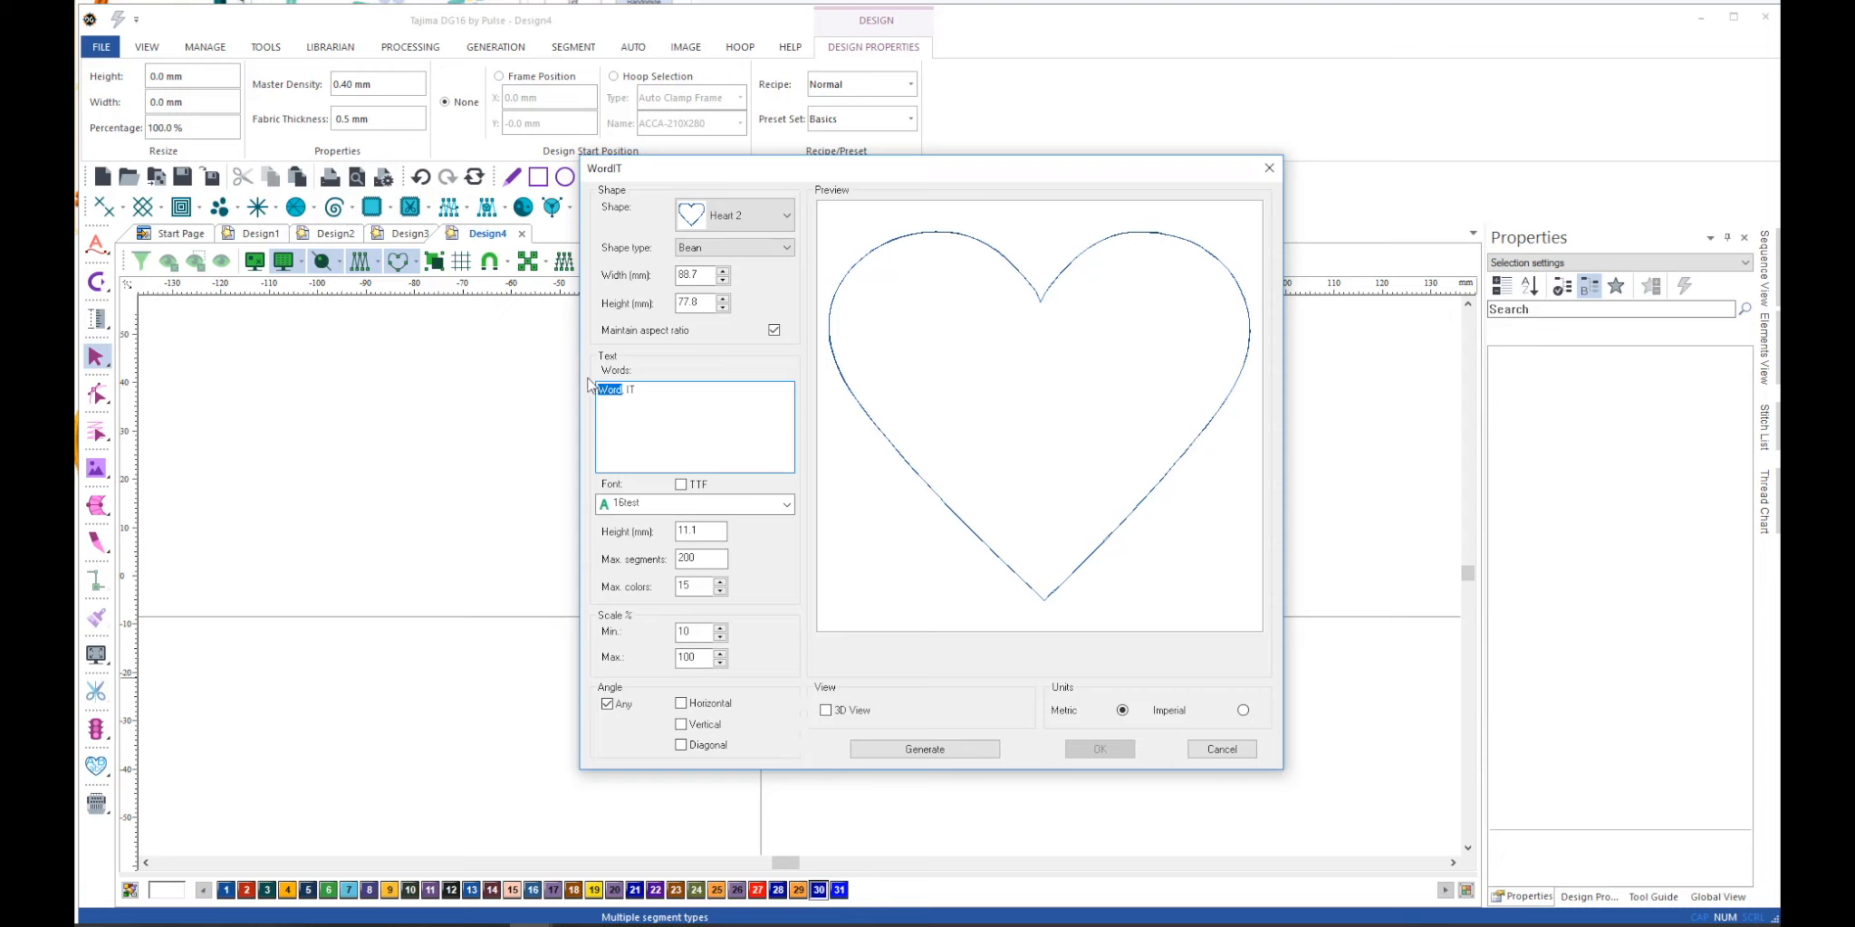
text(Love)
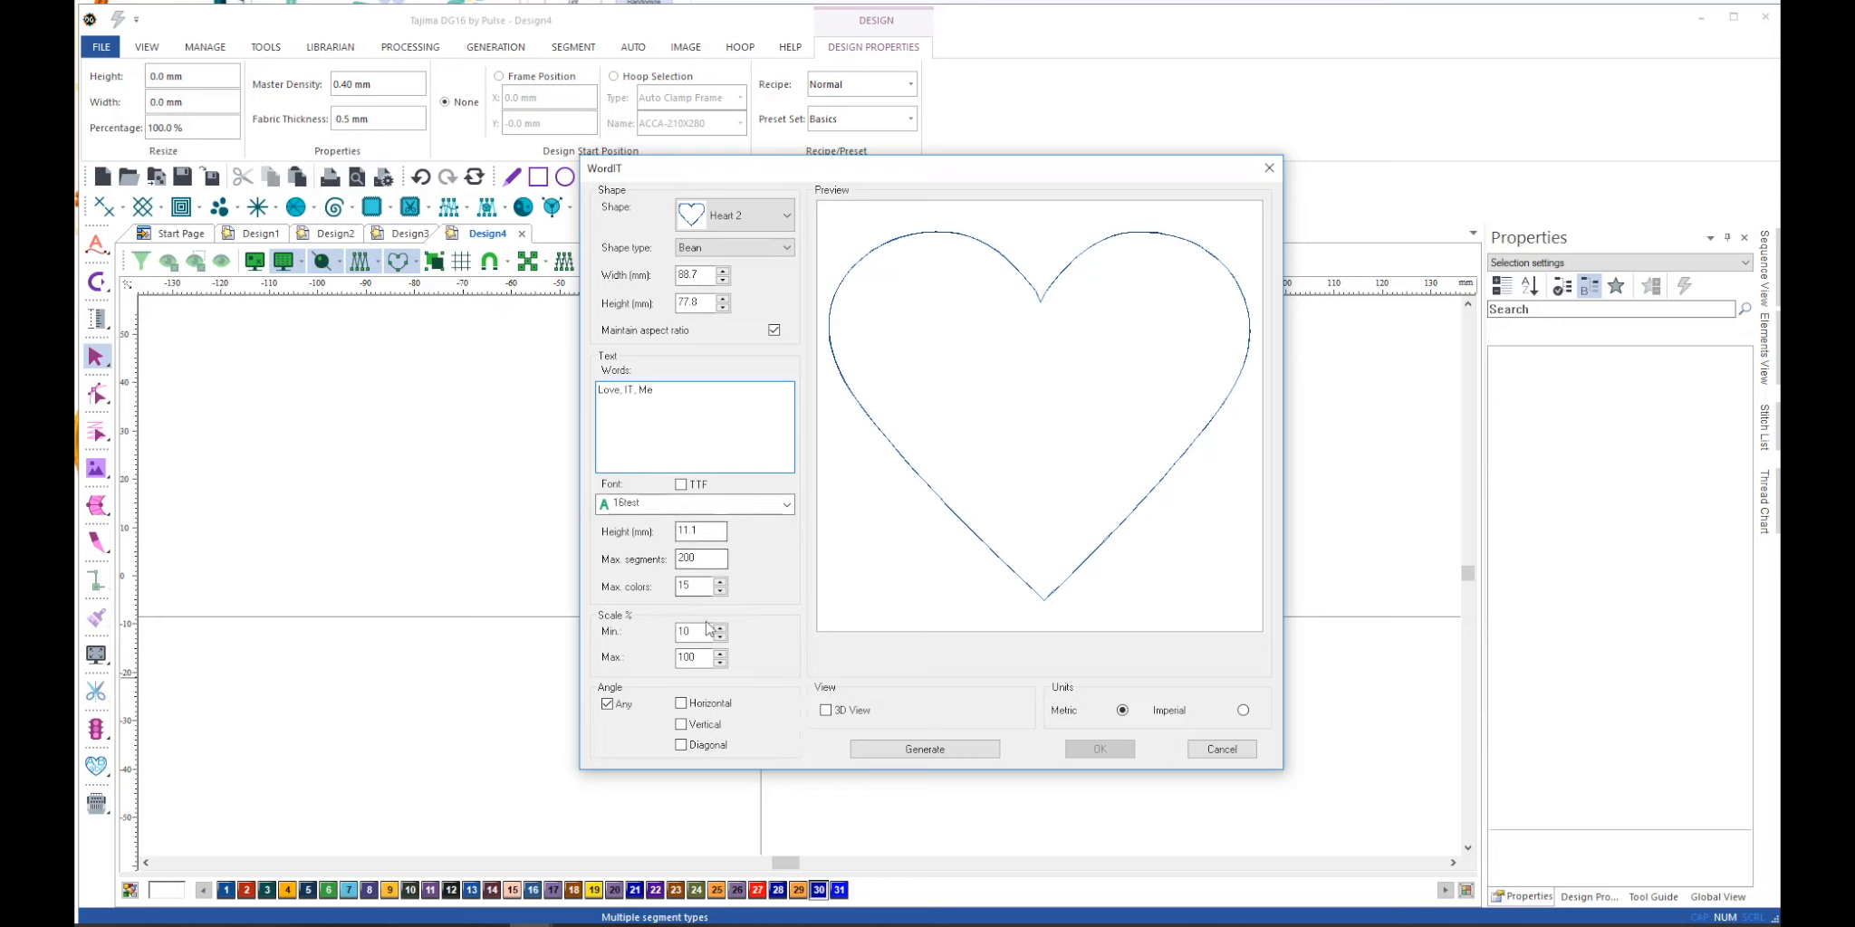
Set the WordIT font to Abbey Medium, generate the word-filled heart and insert it into the design.
click(756, 505)
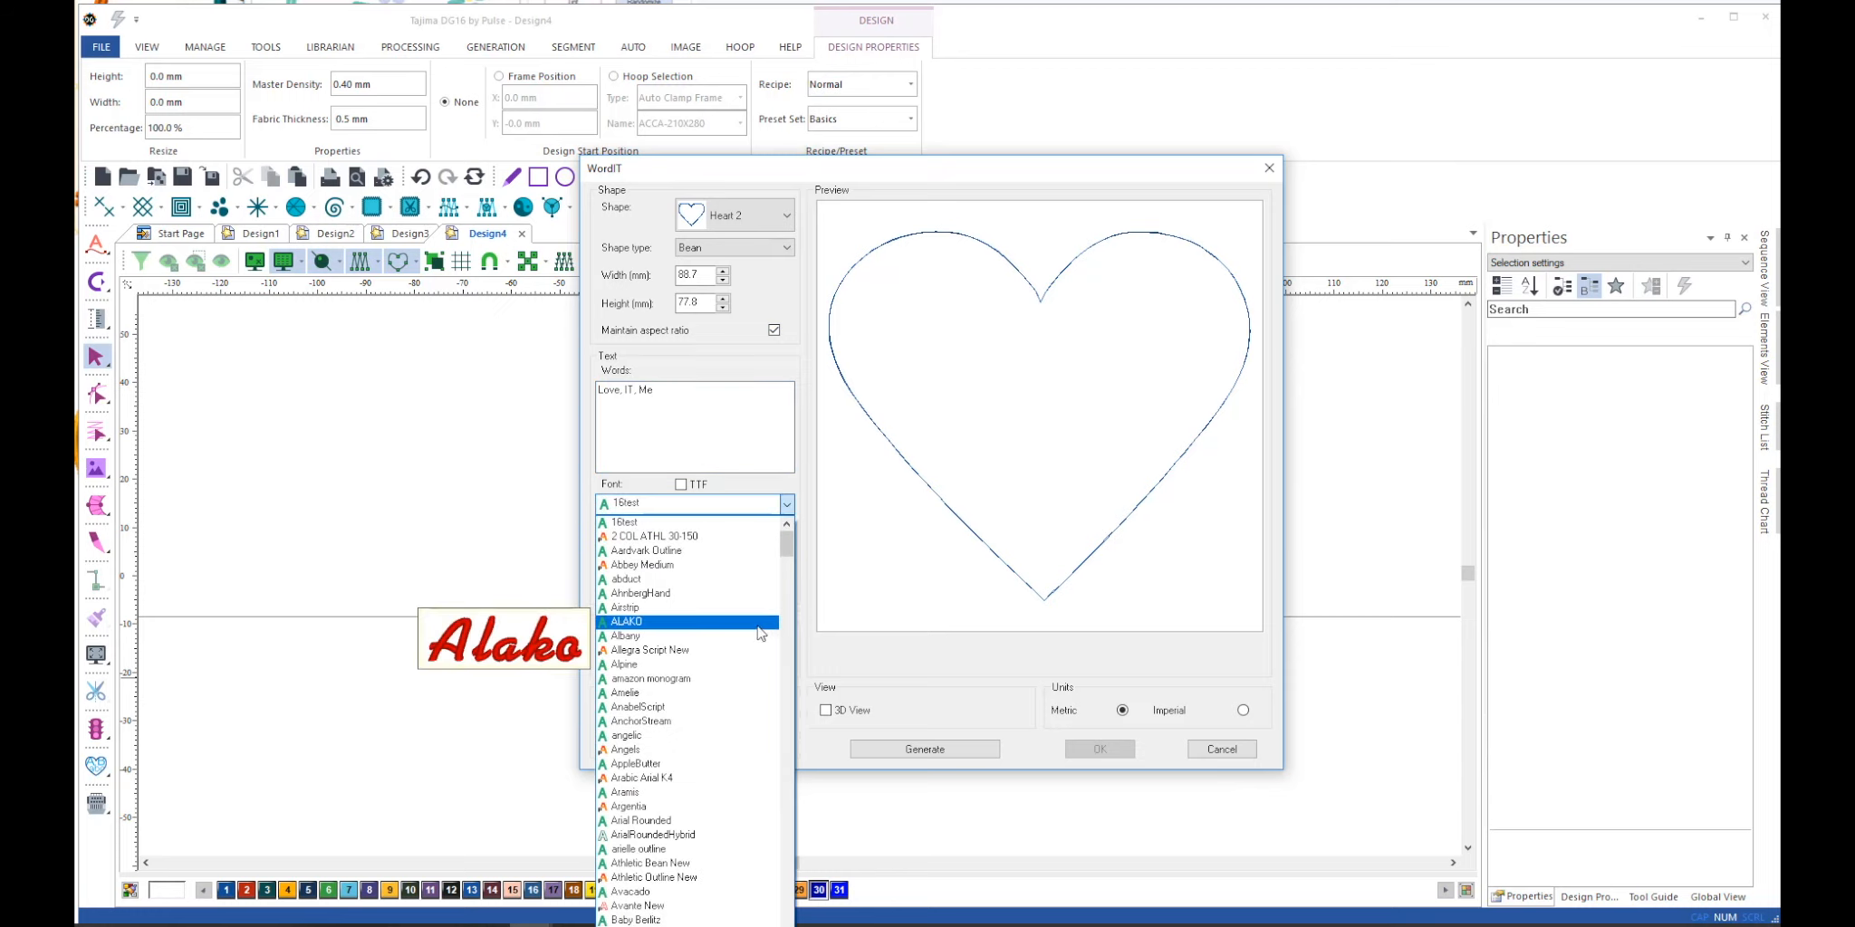
click(693, 564)
click(903, 751)
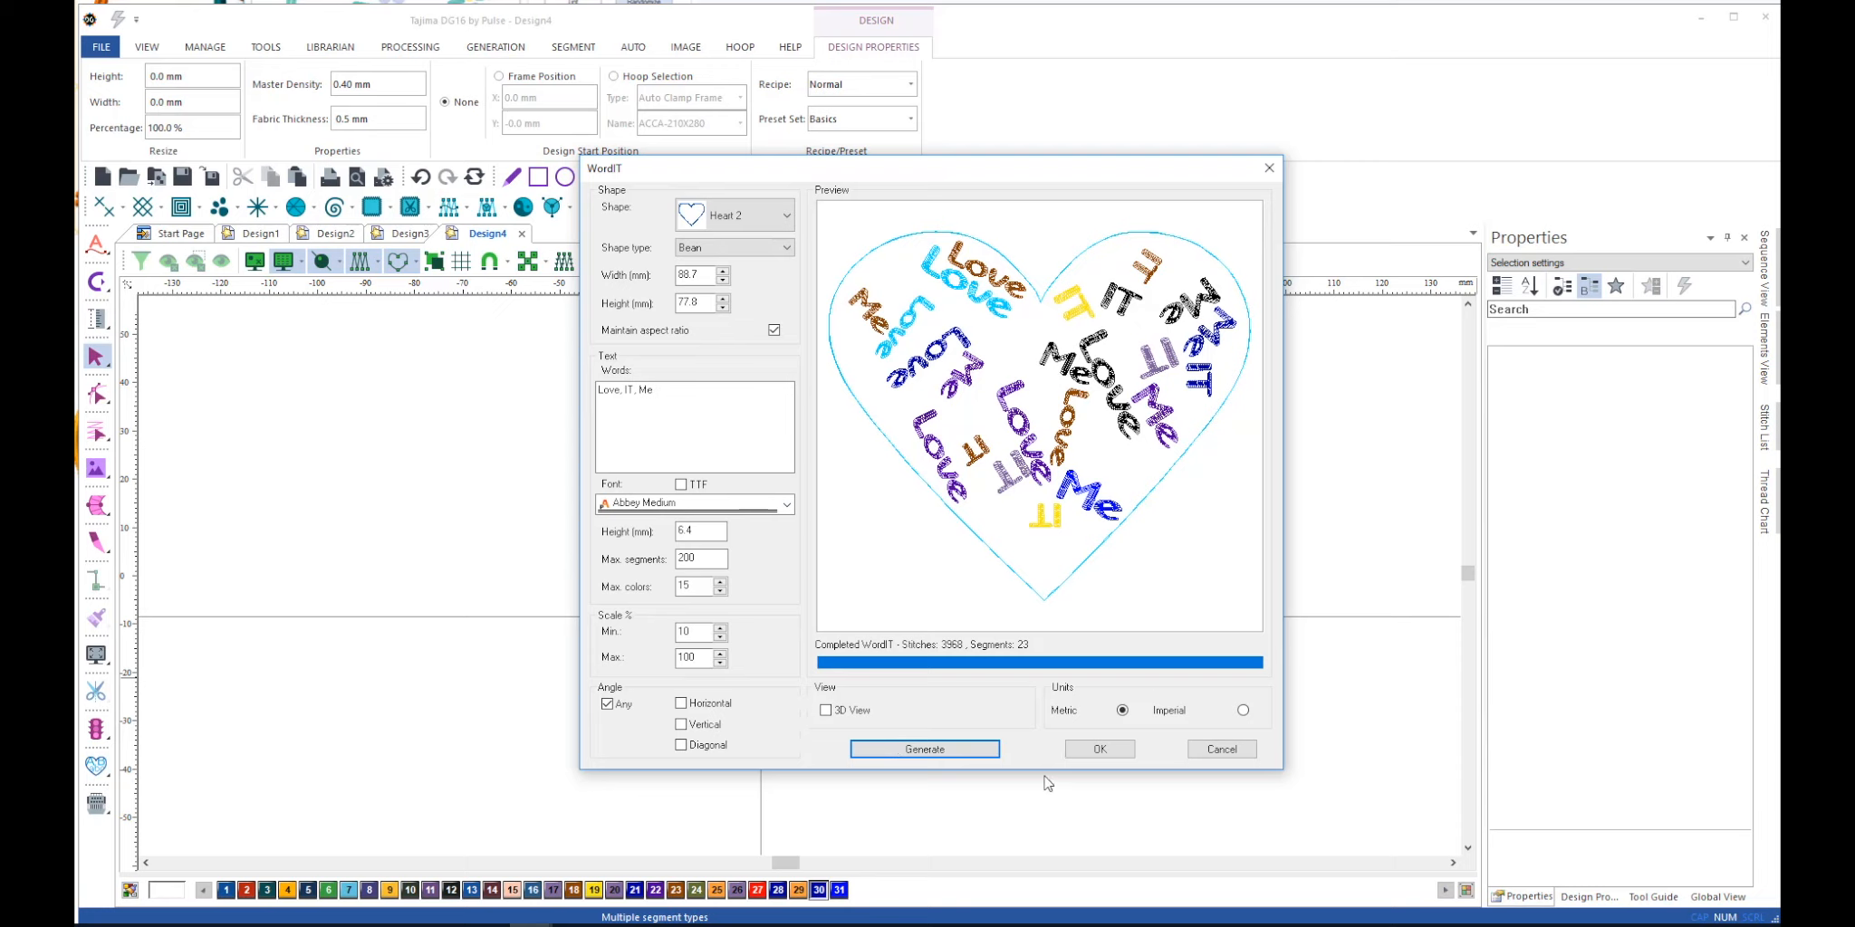
click(1097, 750)
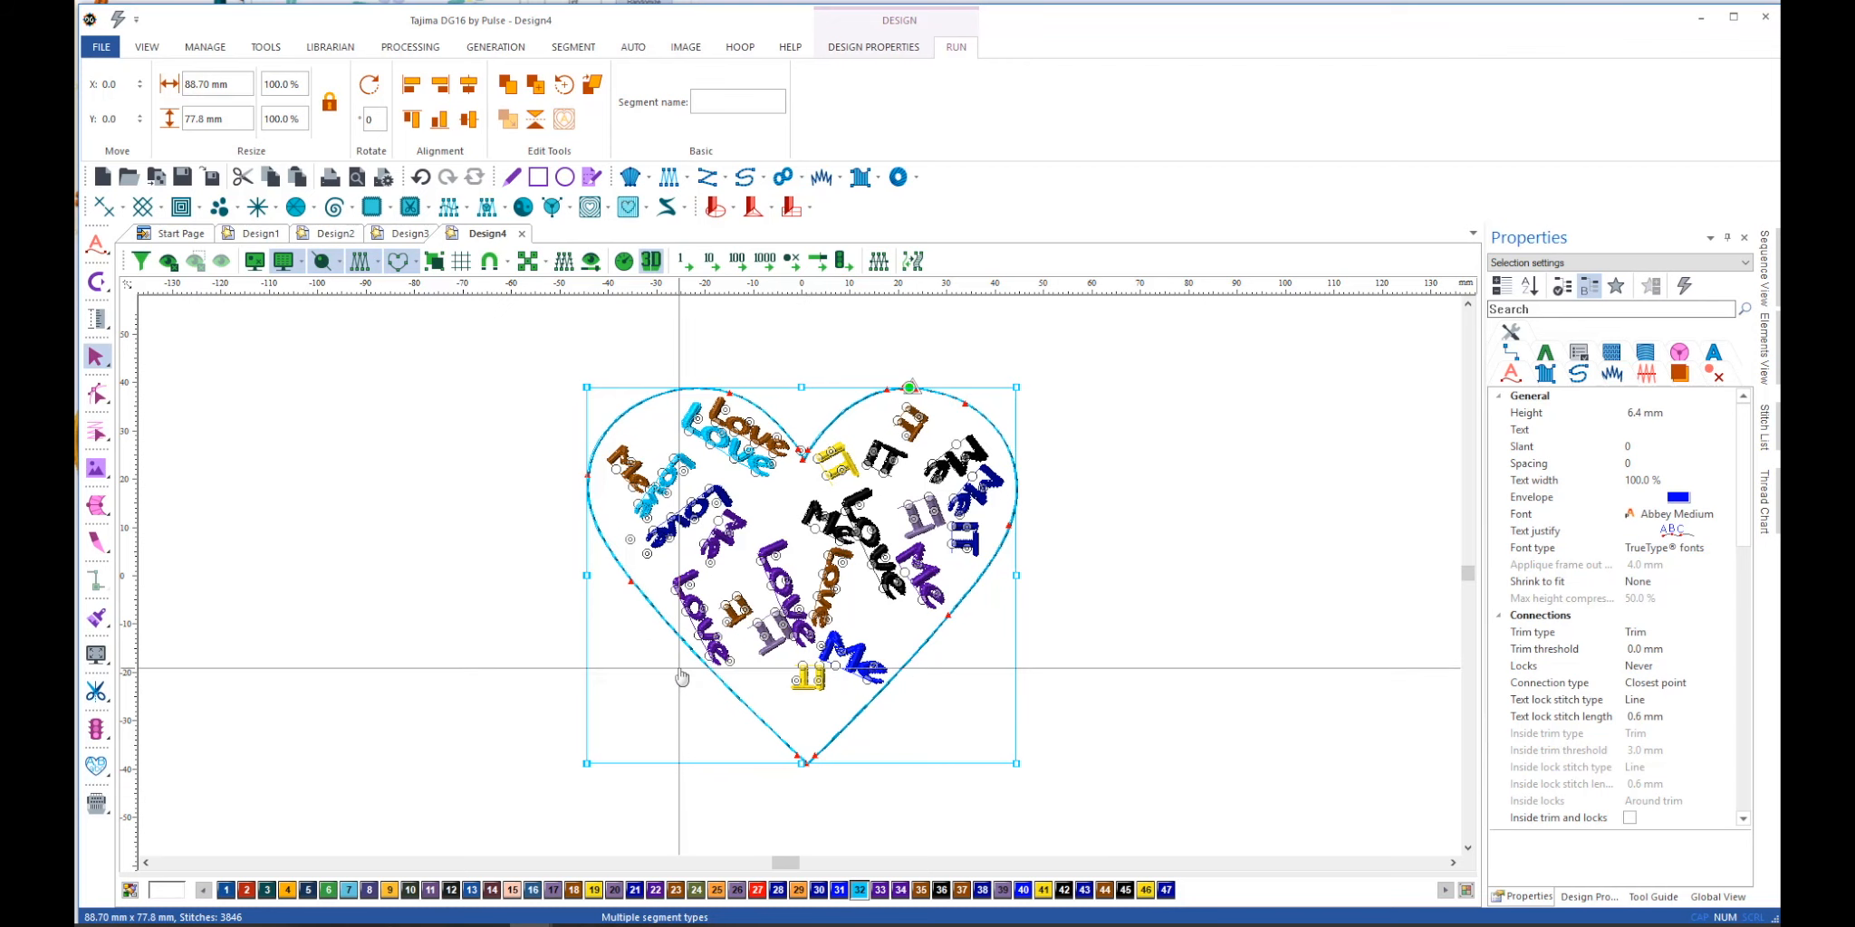
Open ColorIT for the word-filled heart and randomize its thread colors.
click(96, 767)
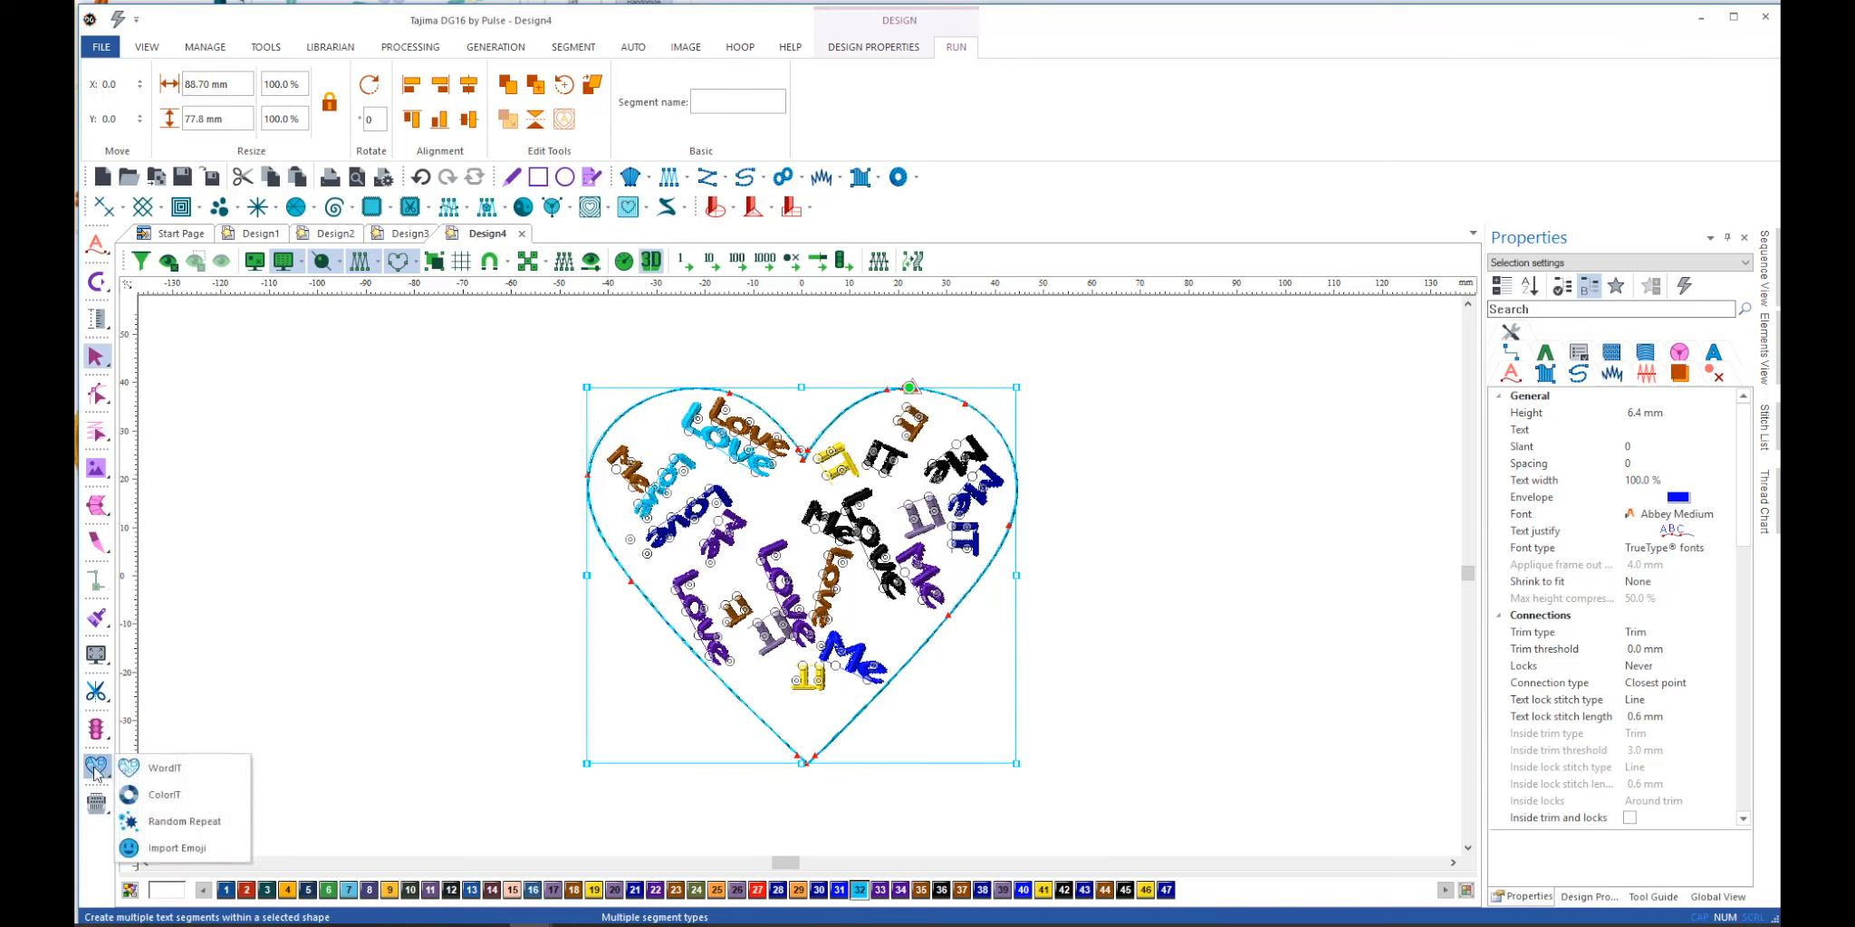
click(165, 795)
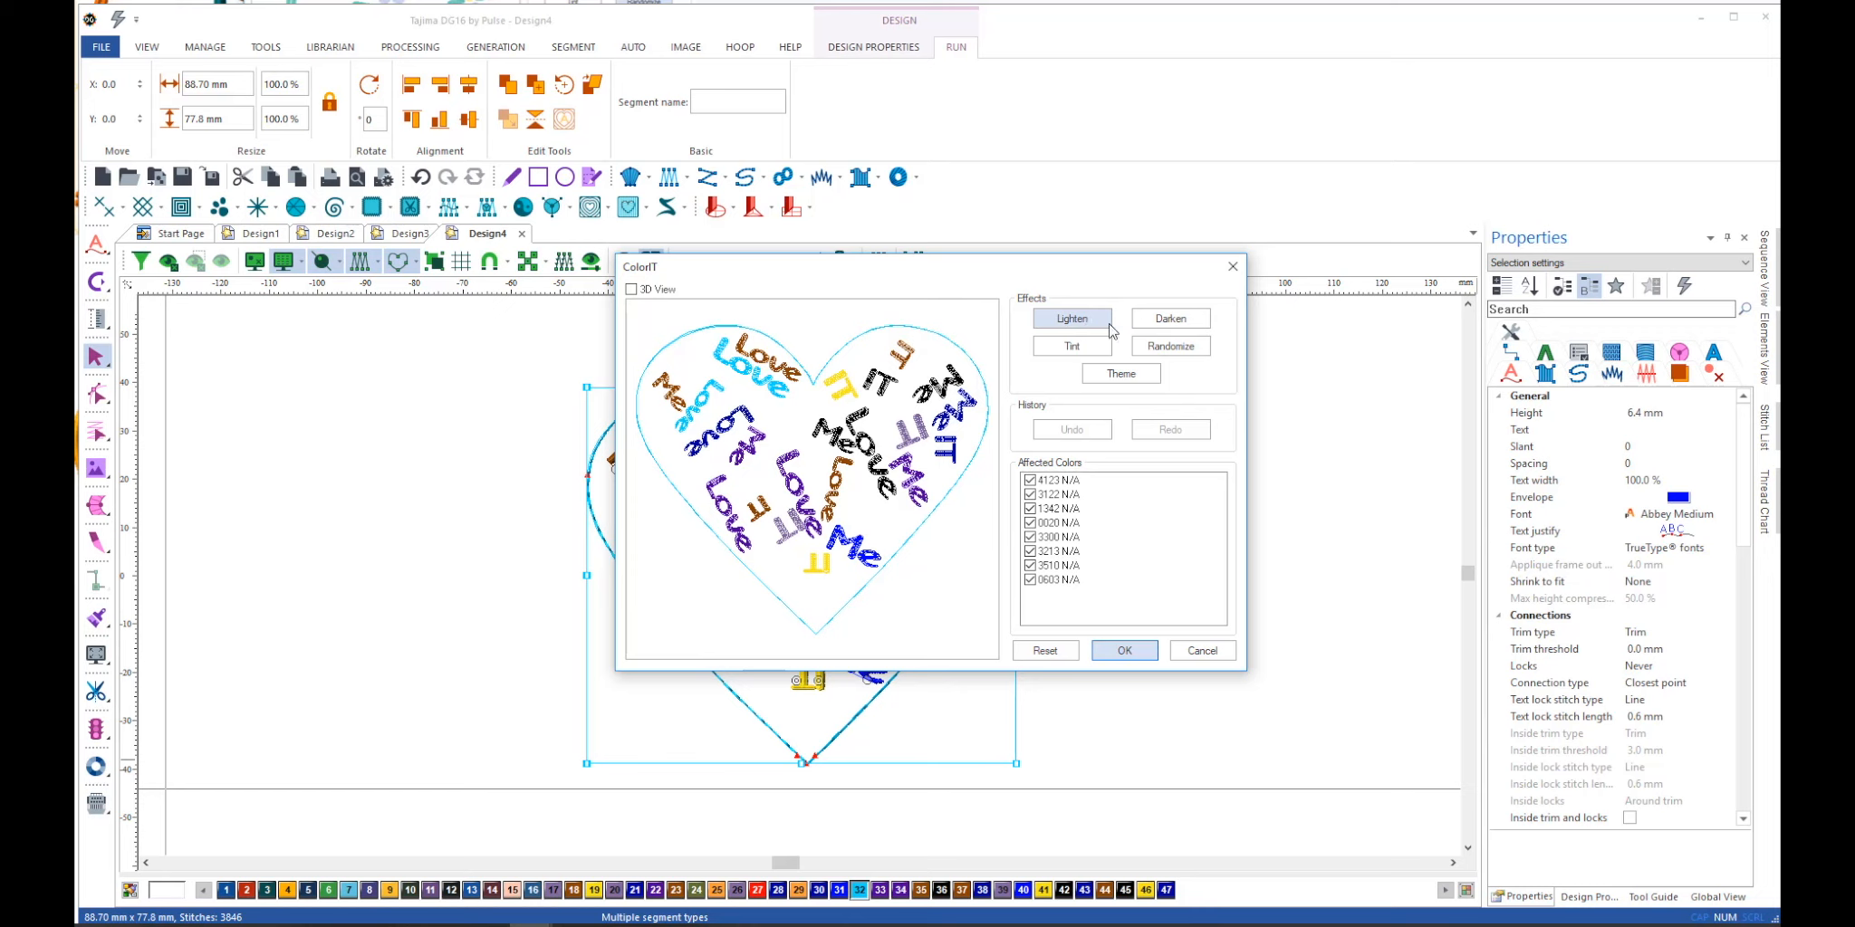
click(1170, 347)
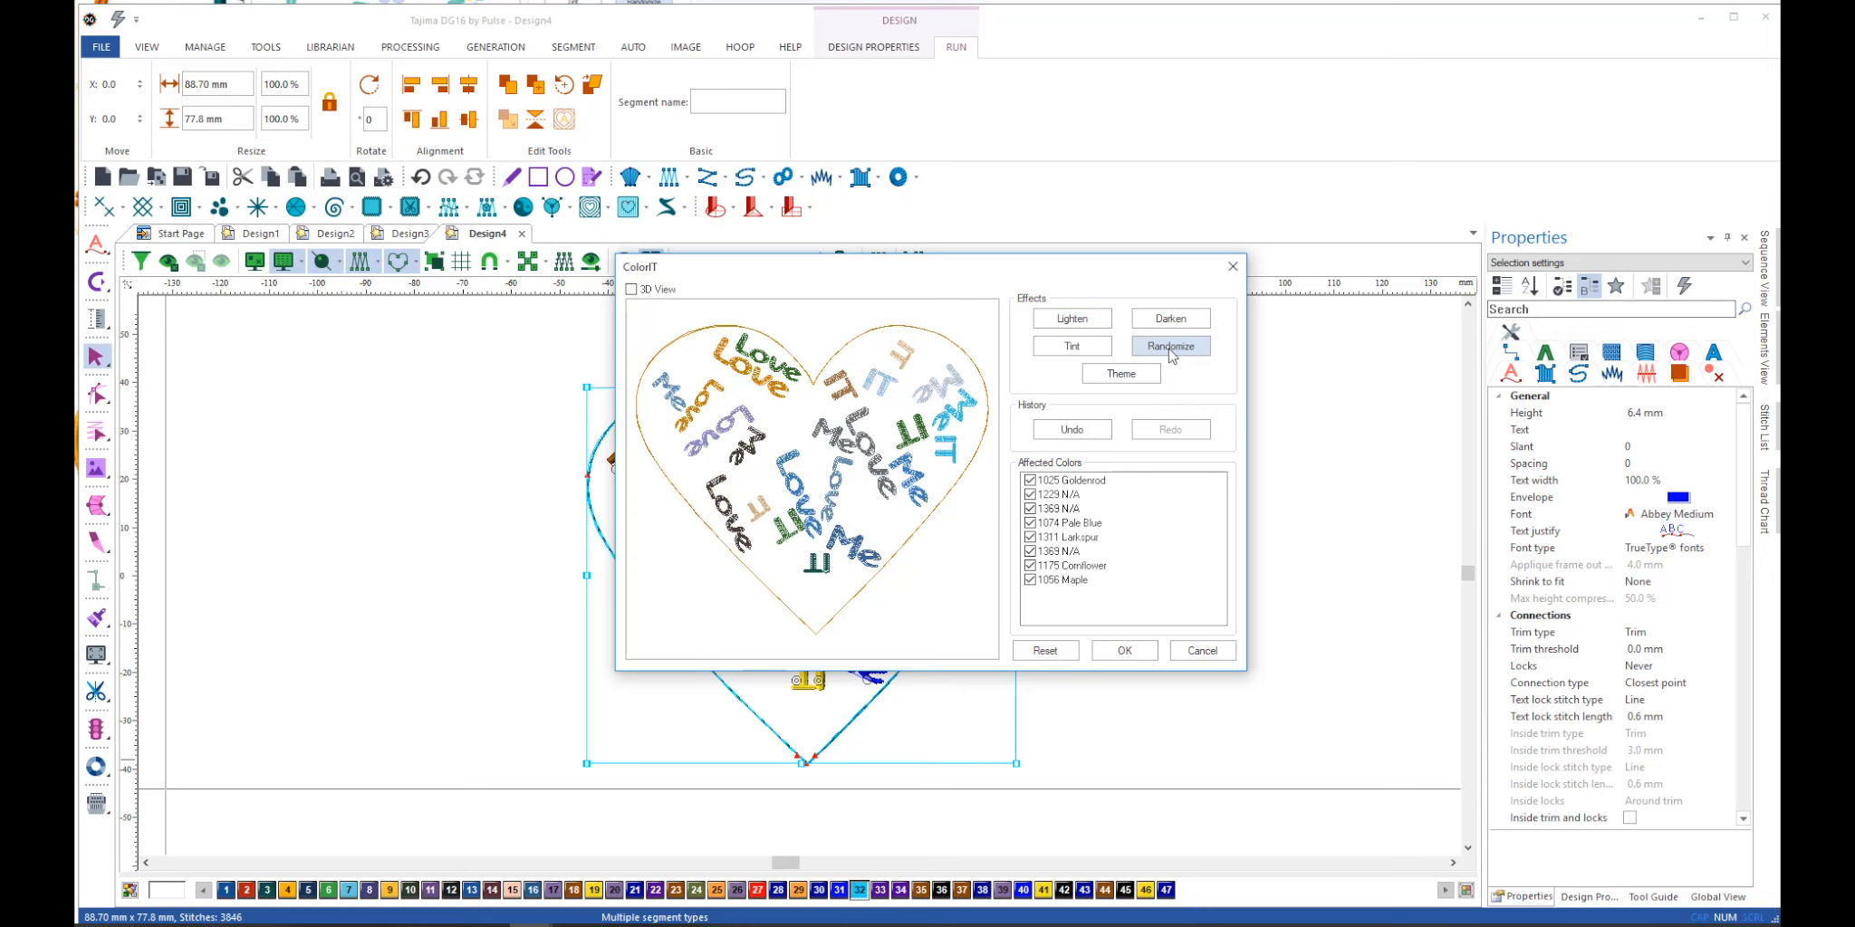
Lighten the heart's thread colors once and darken them twice.
click(1089, 322)
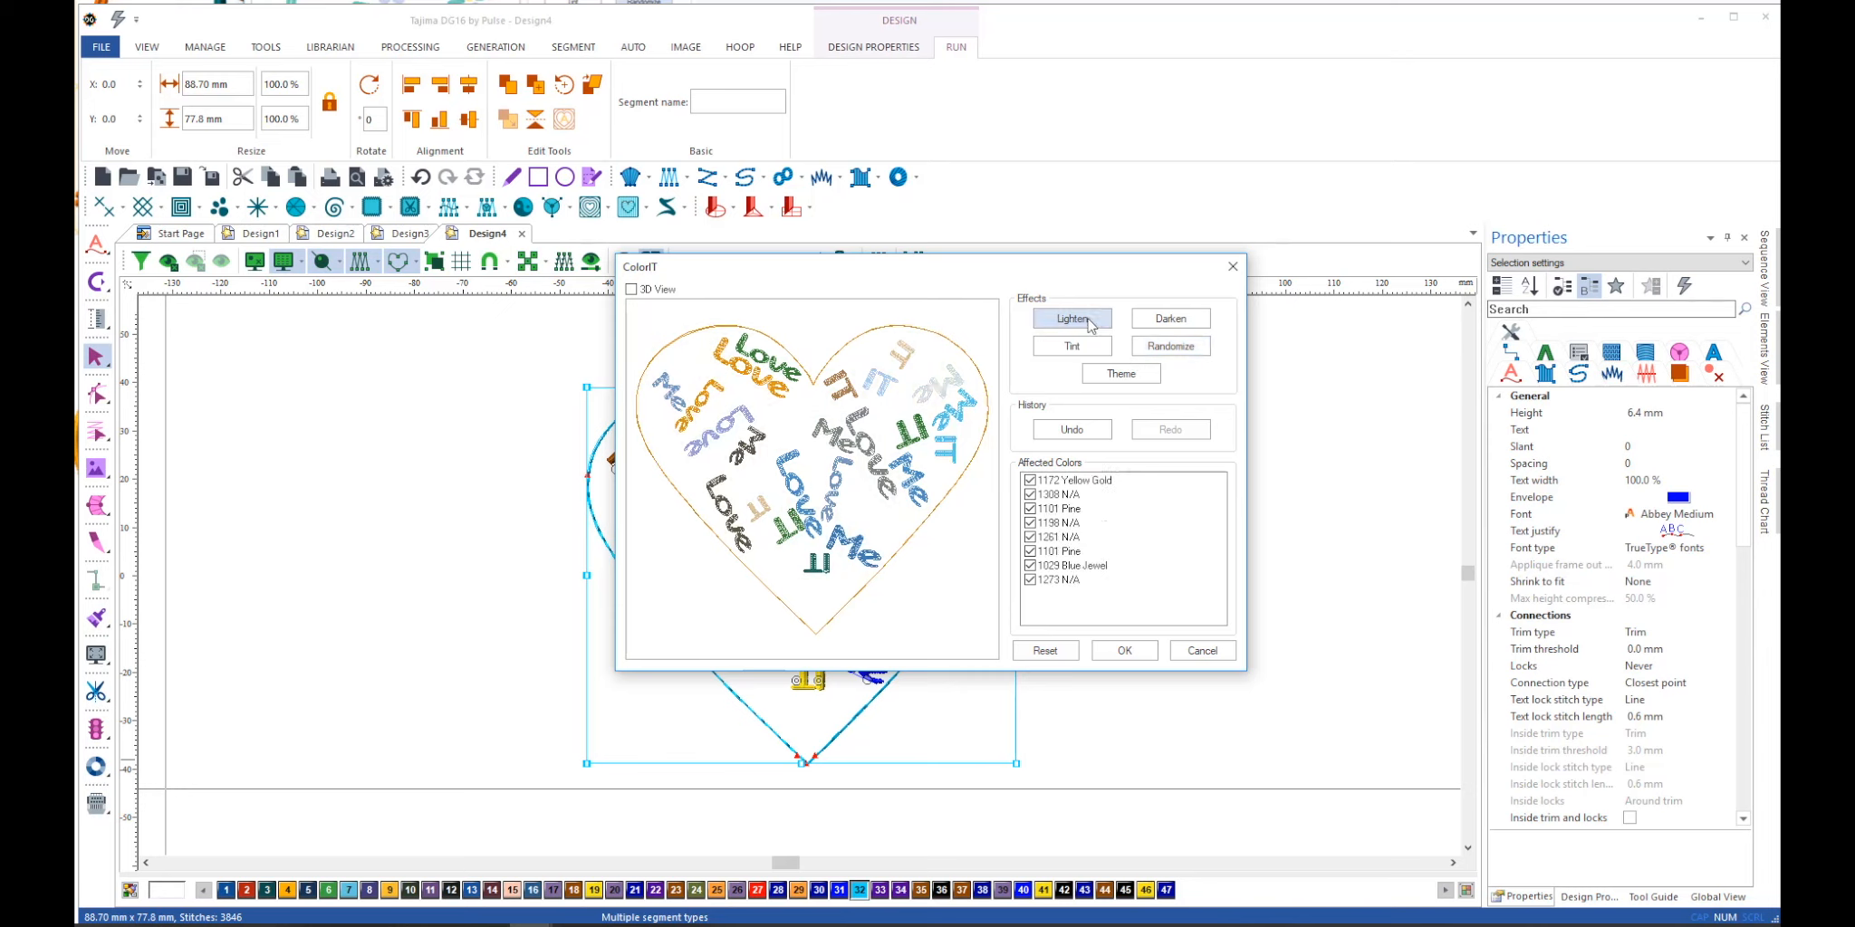
click(1182, 326)
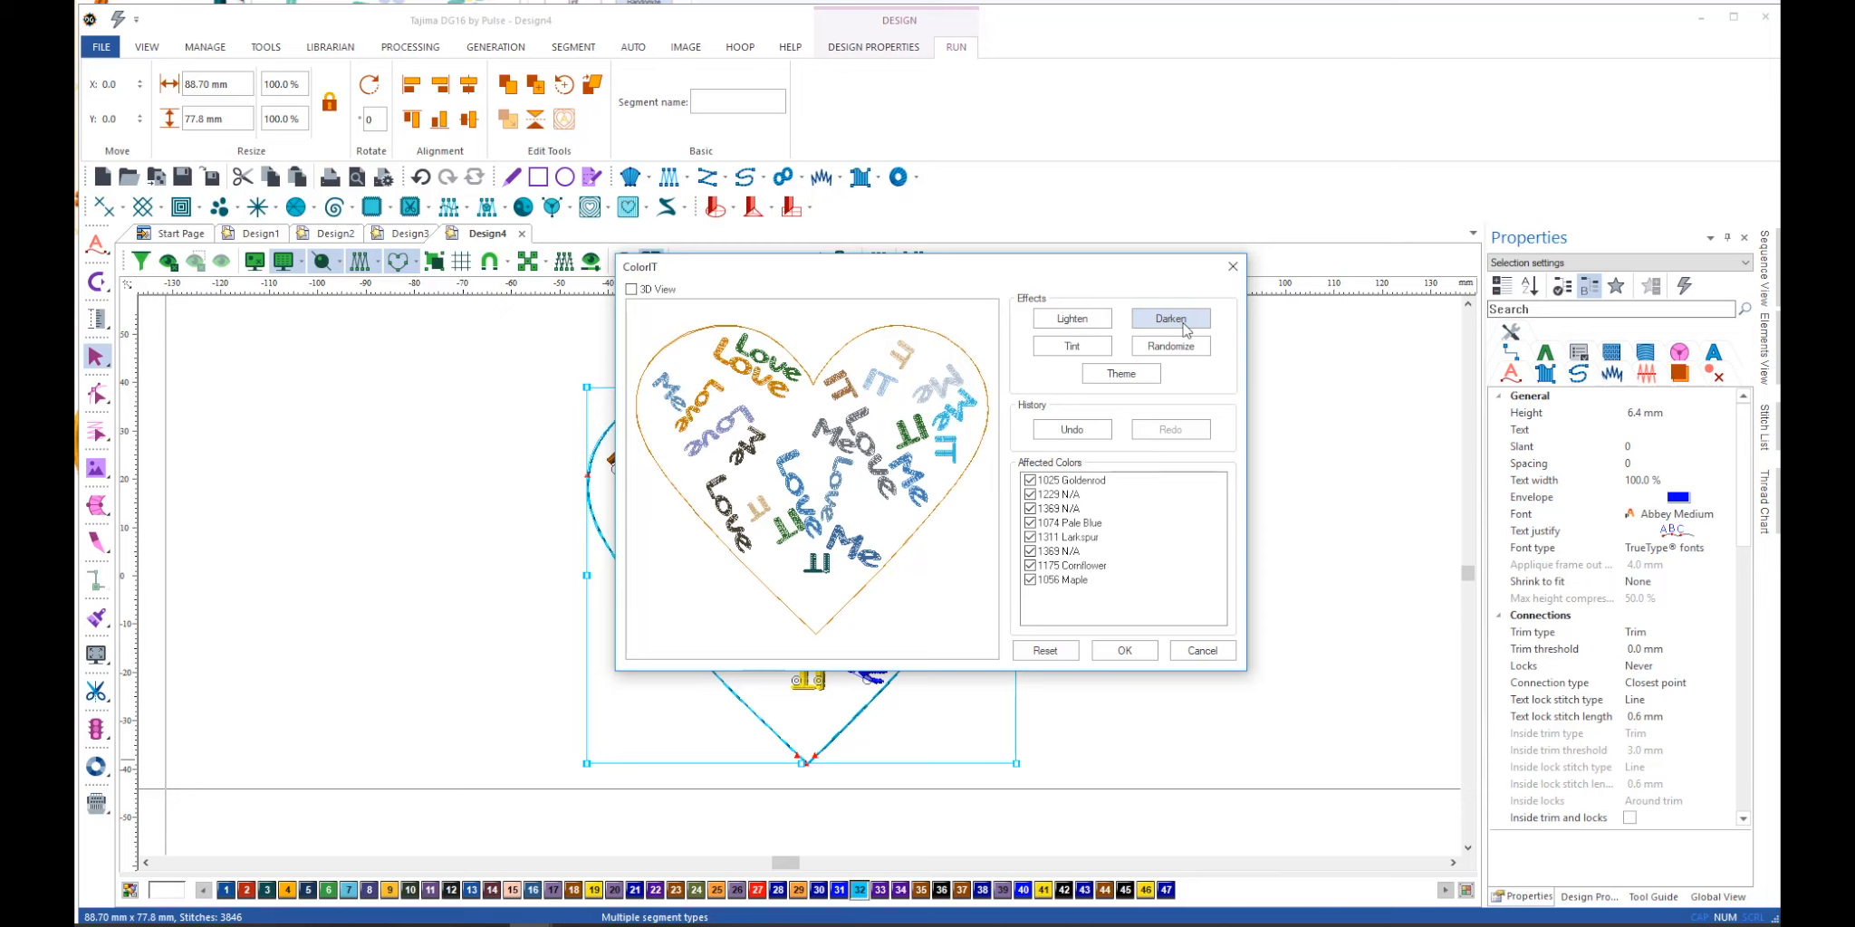
click(1182, 326)
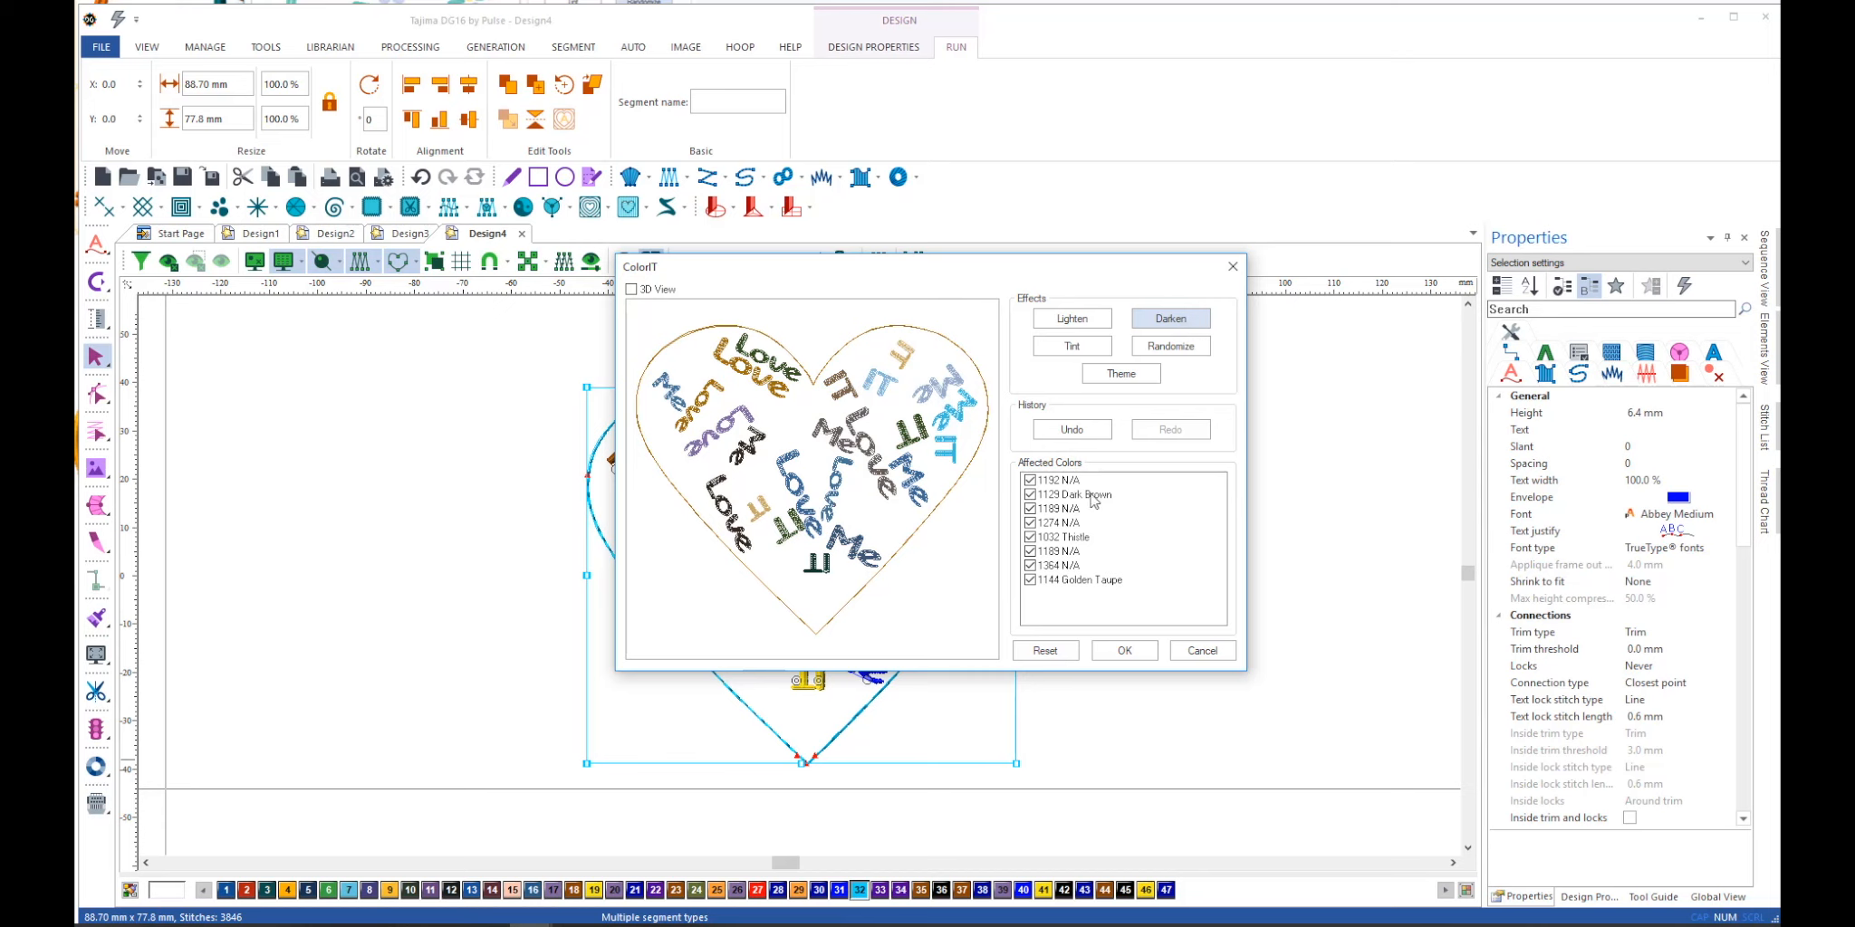
Apply the Fallen Angel color theme to the word-filled heart.
click(1106, 375)
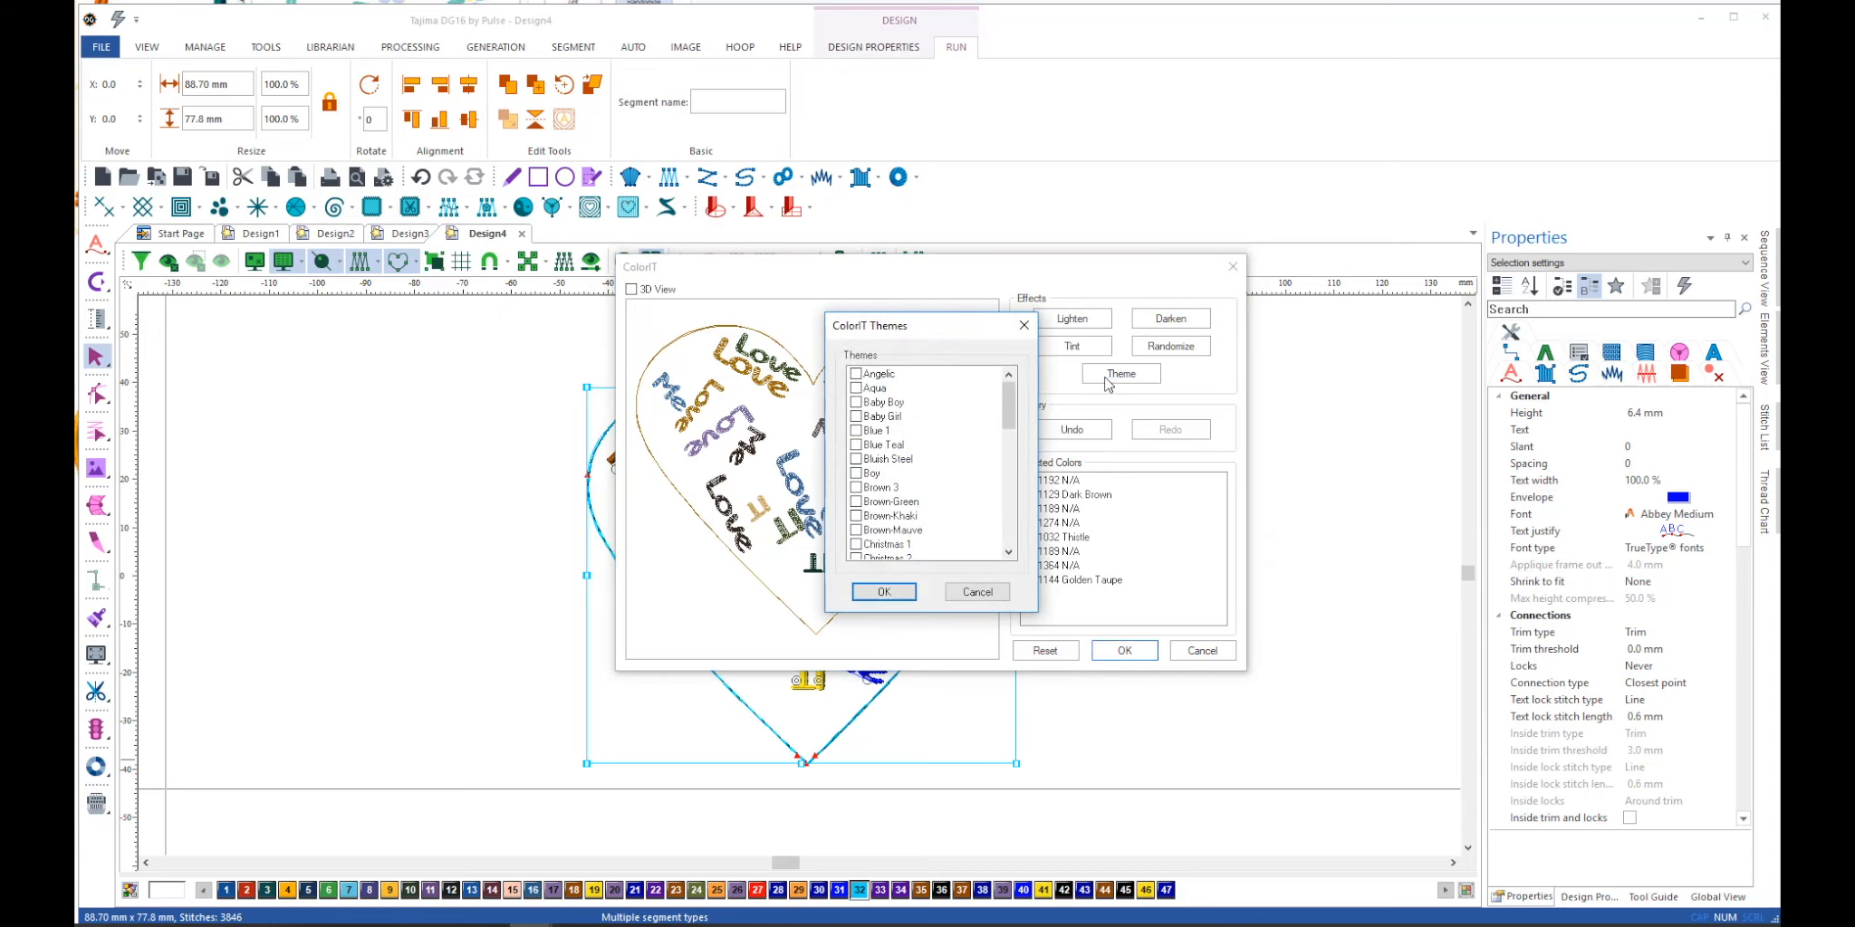
drag(1011, 409, 1016, 454)
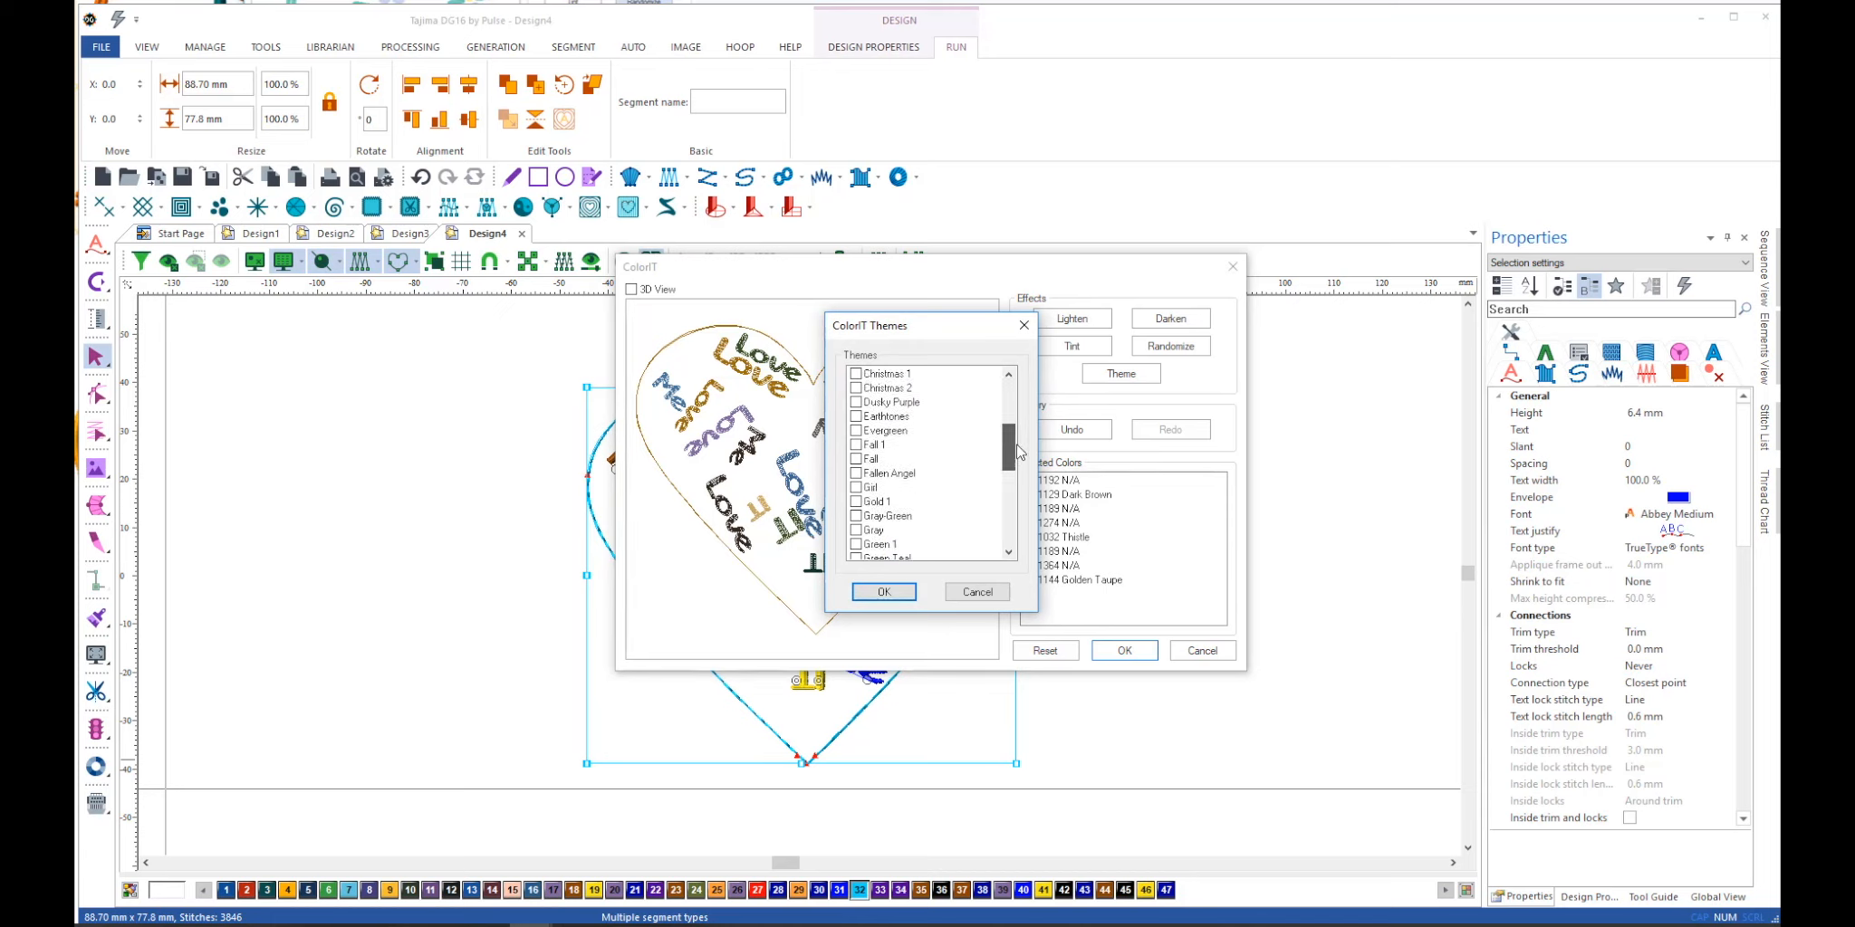
click(856, 473)
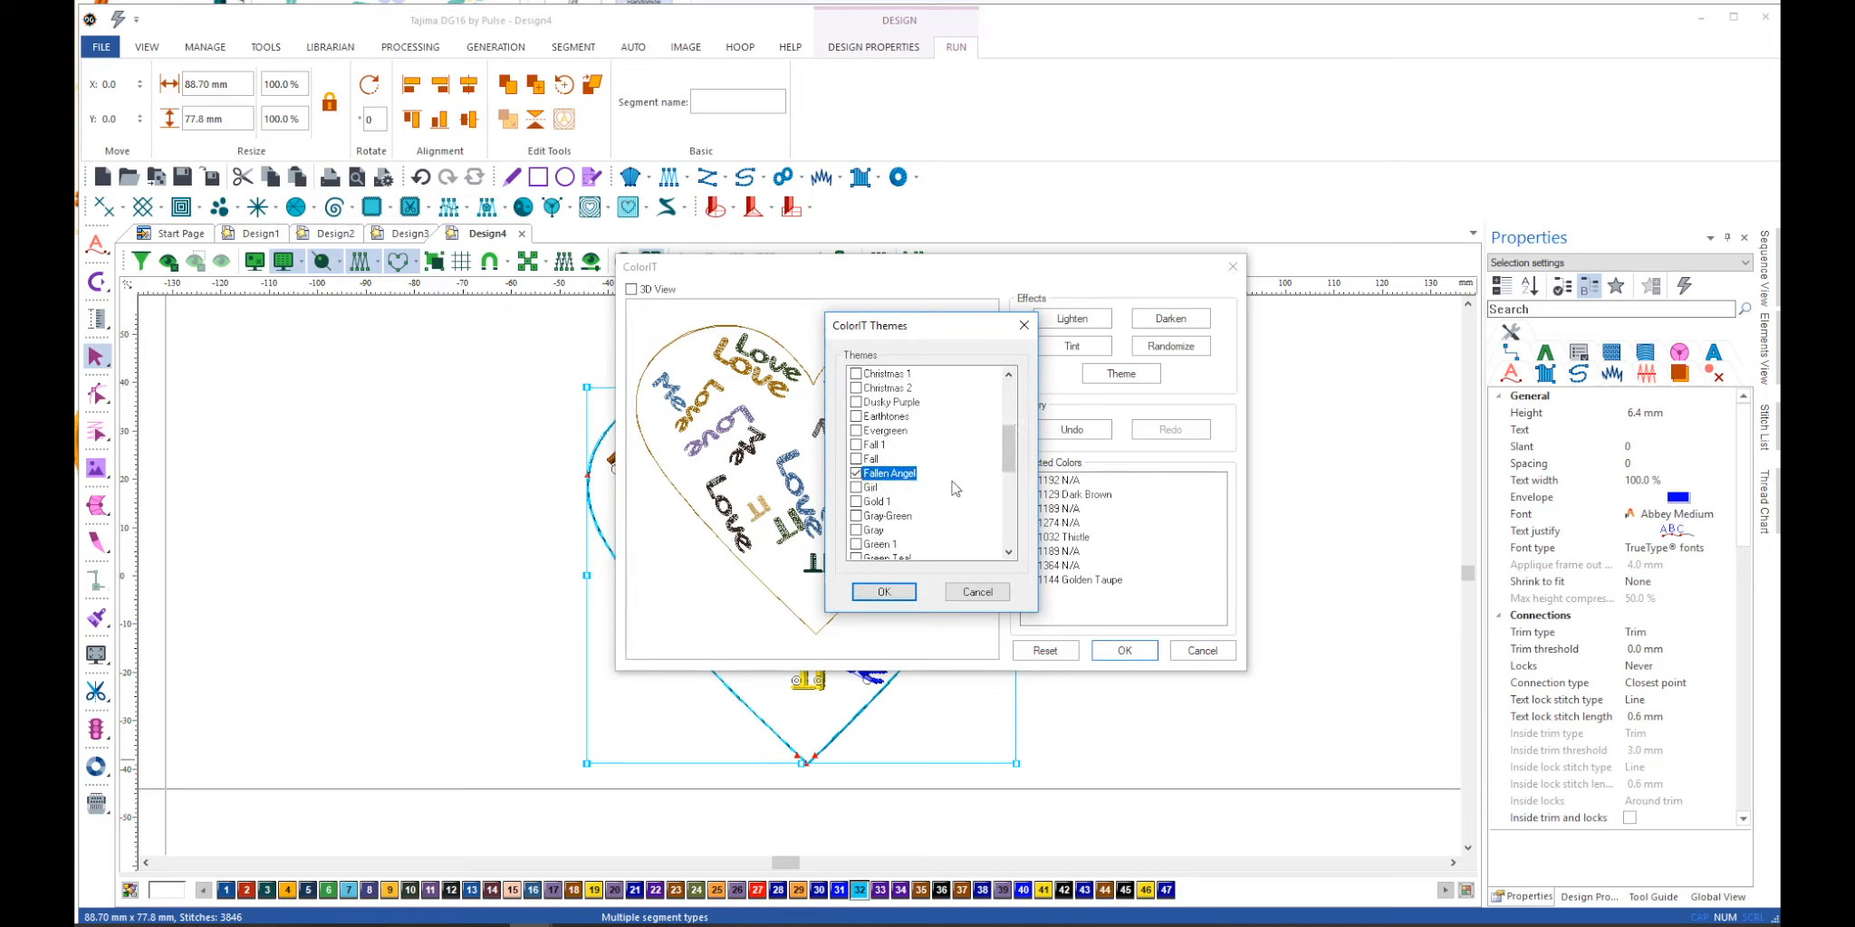
click(856, 598)
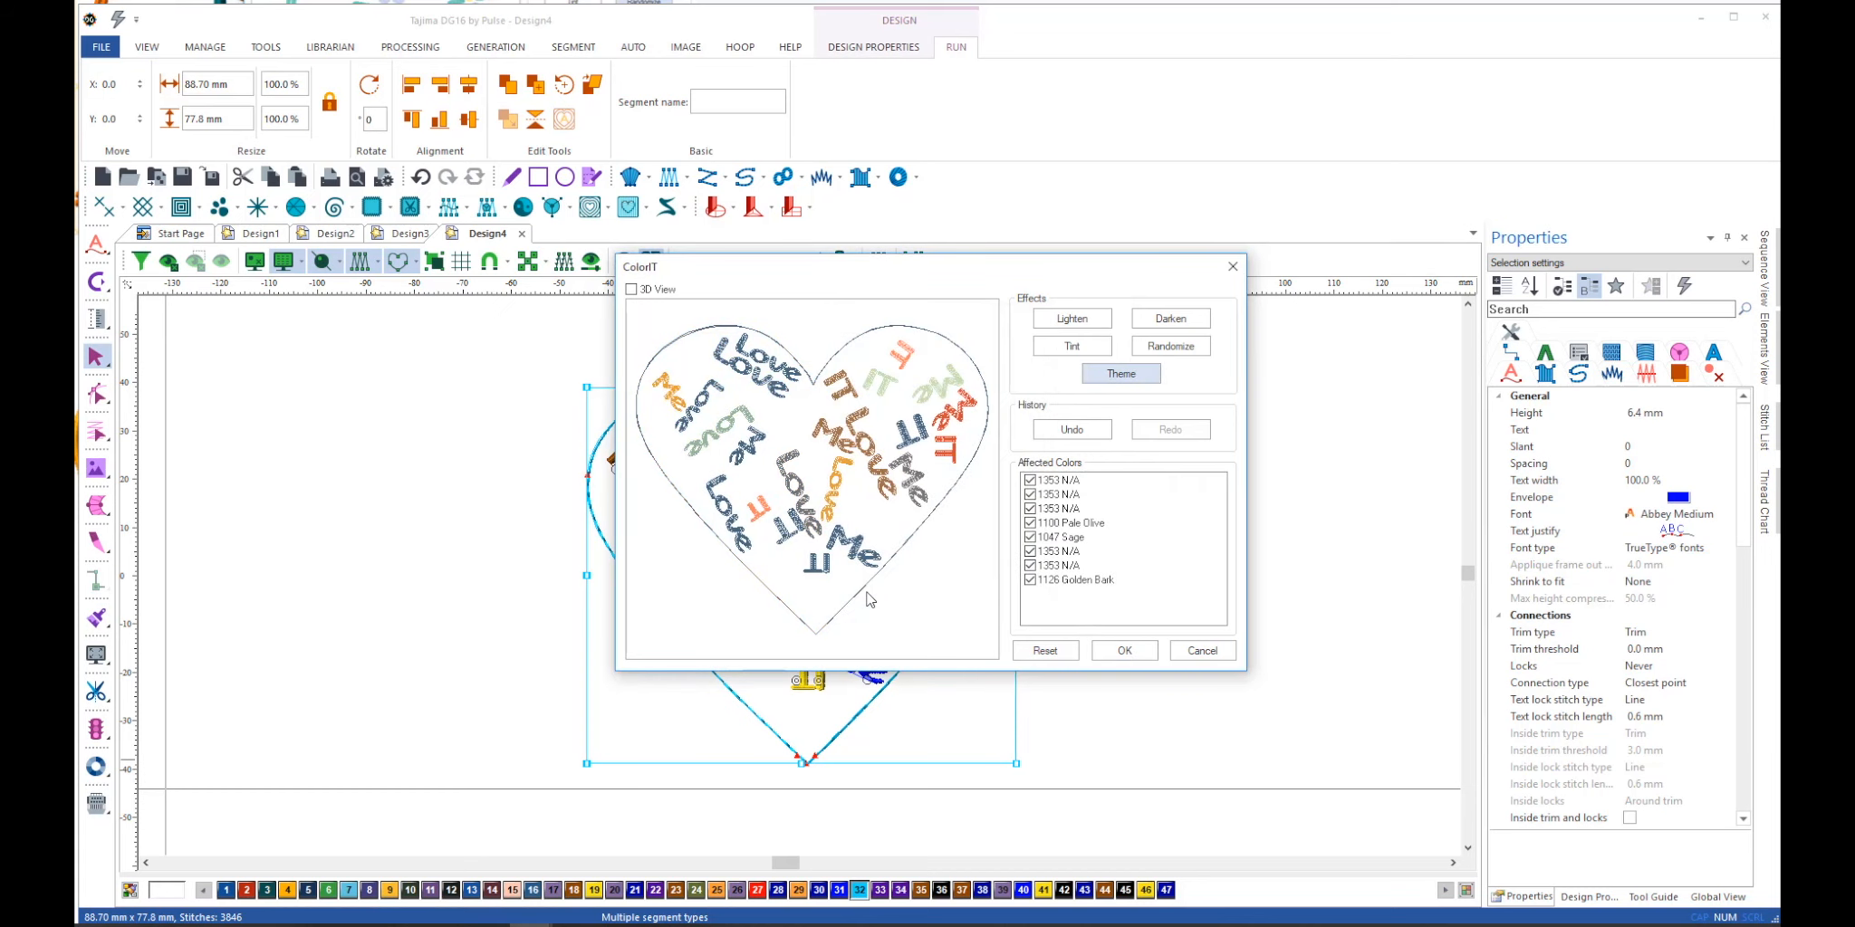
Apply the Baby Boy color theme to the word-filled heart.
click(1132, 374)
click(860, 402)
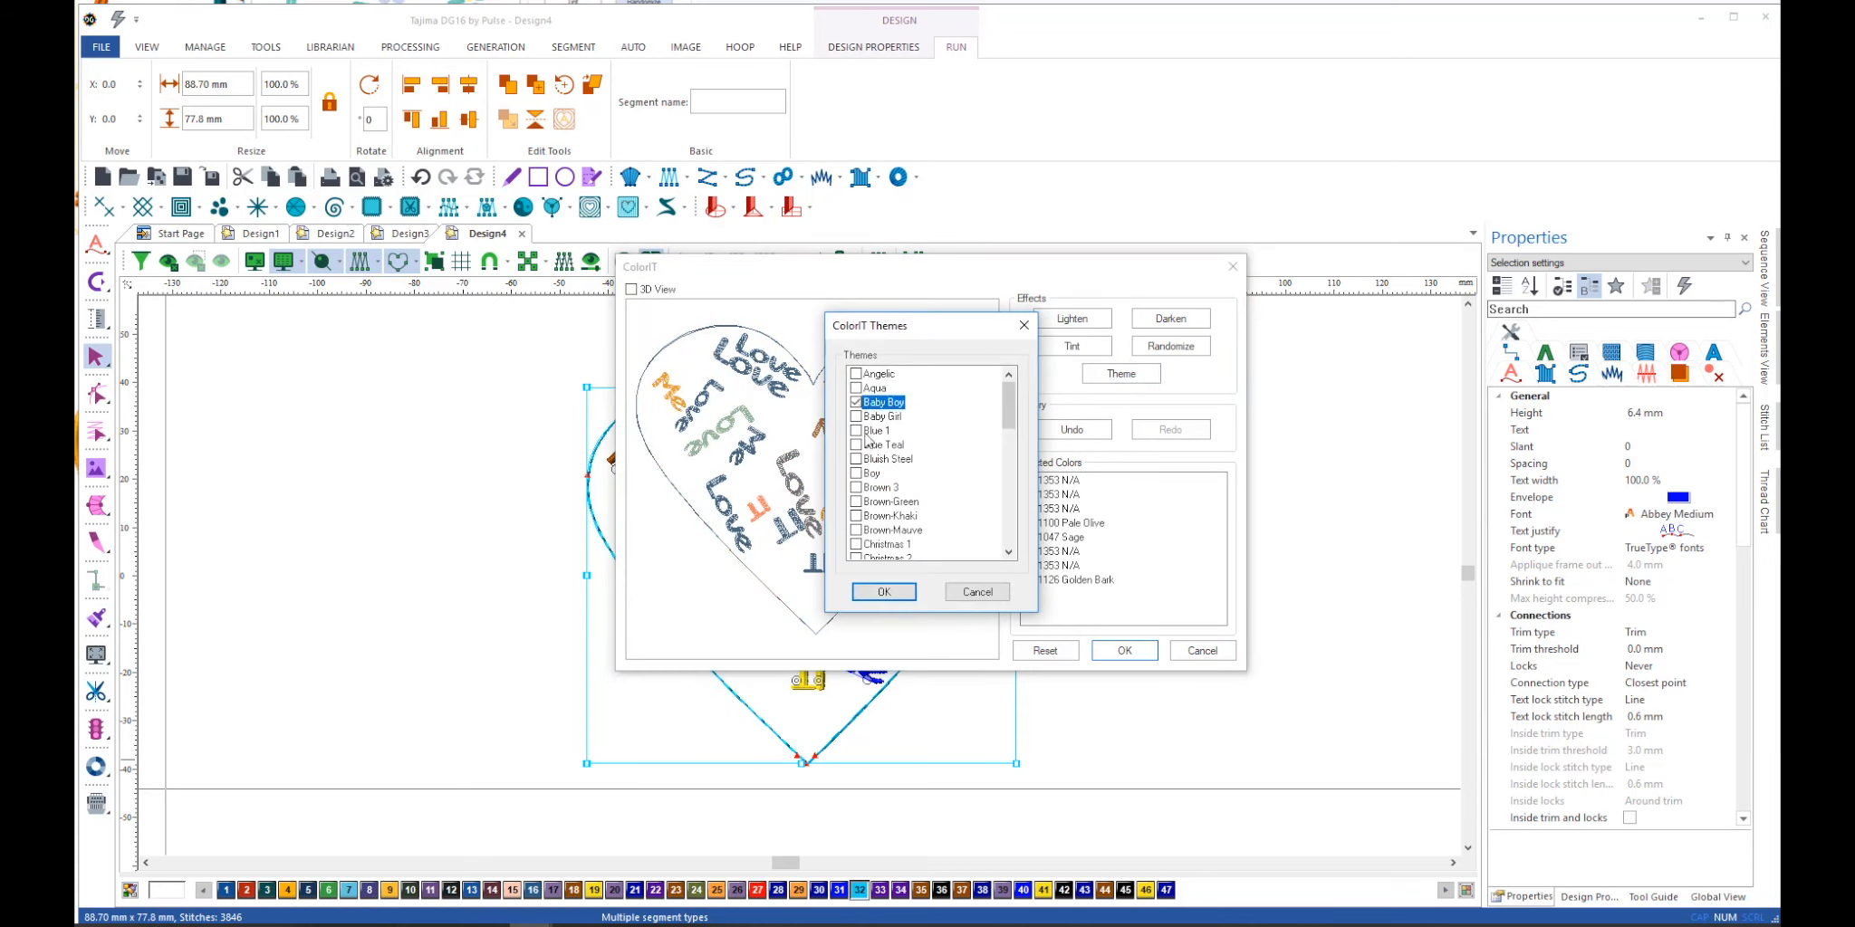
click(884, 591)
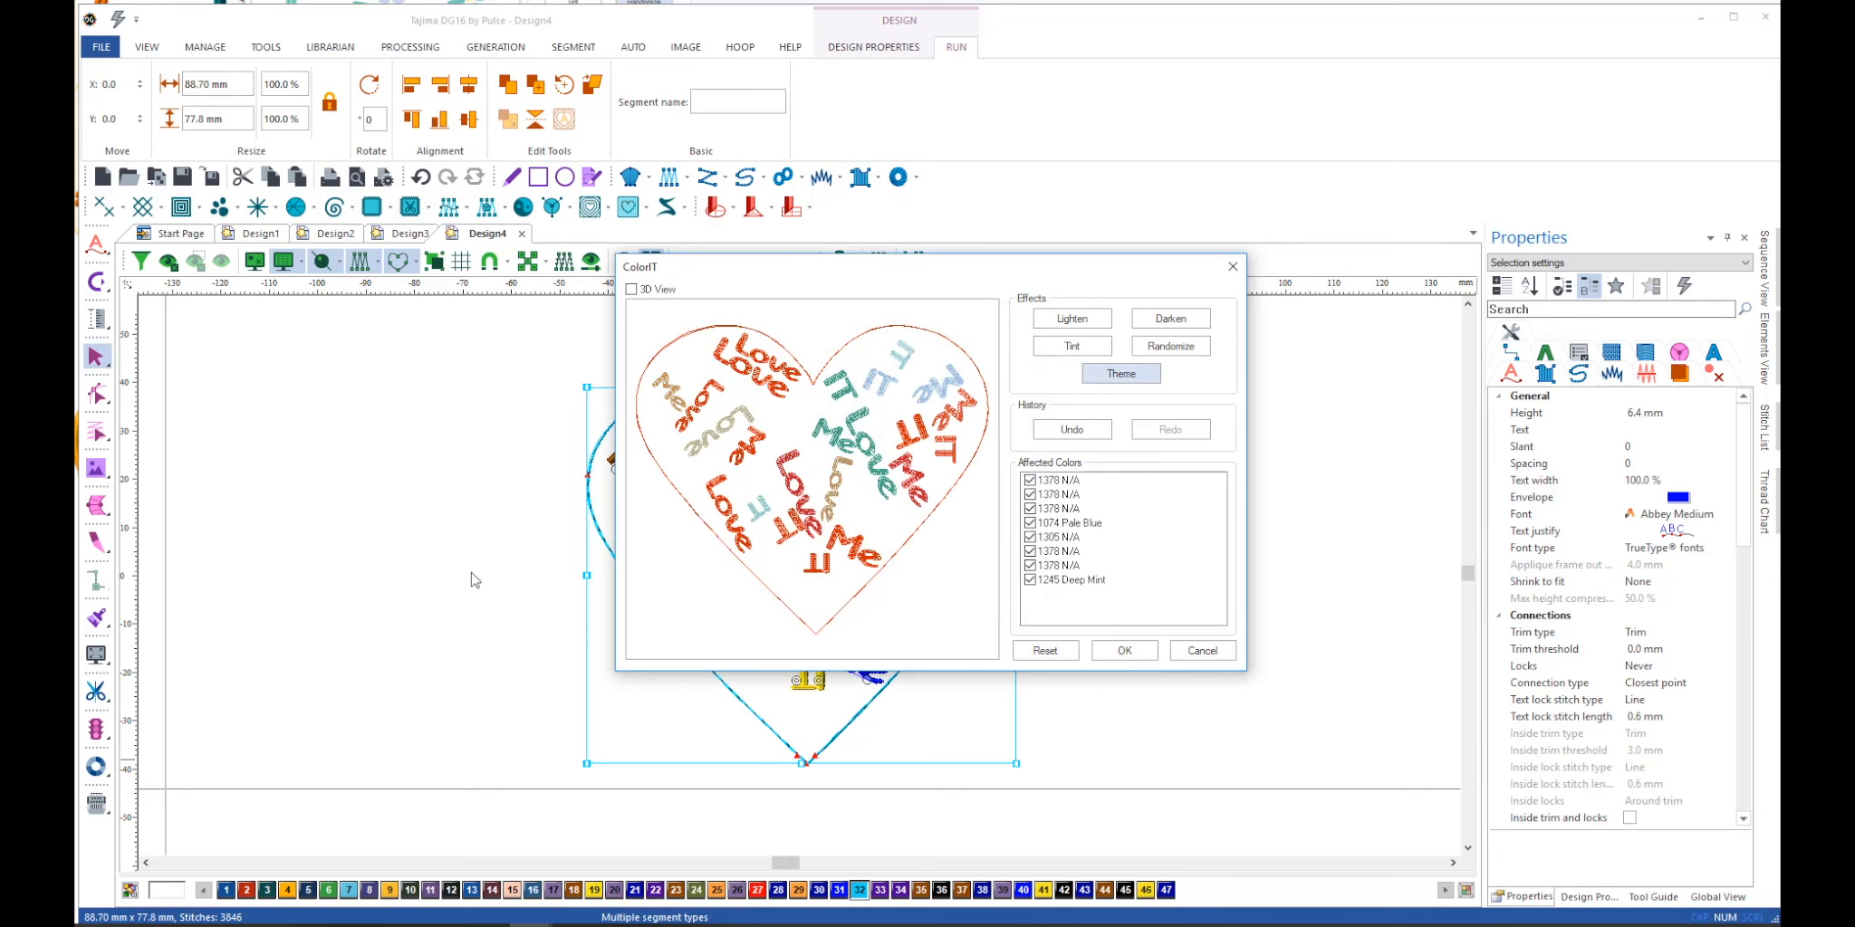
Apply the Baby Girl color theme to the word-filled heart.
click(1122, 374)
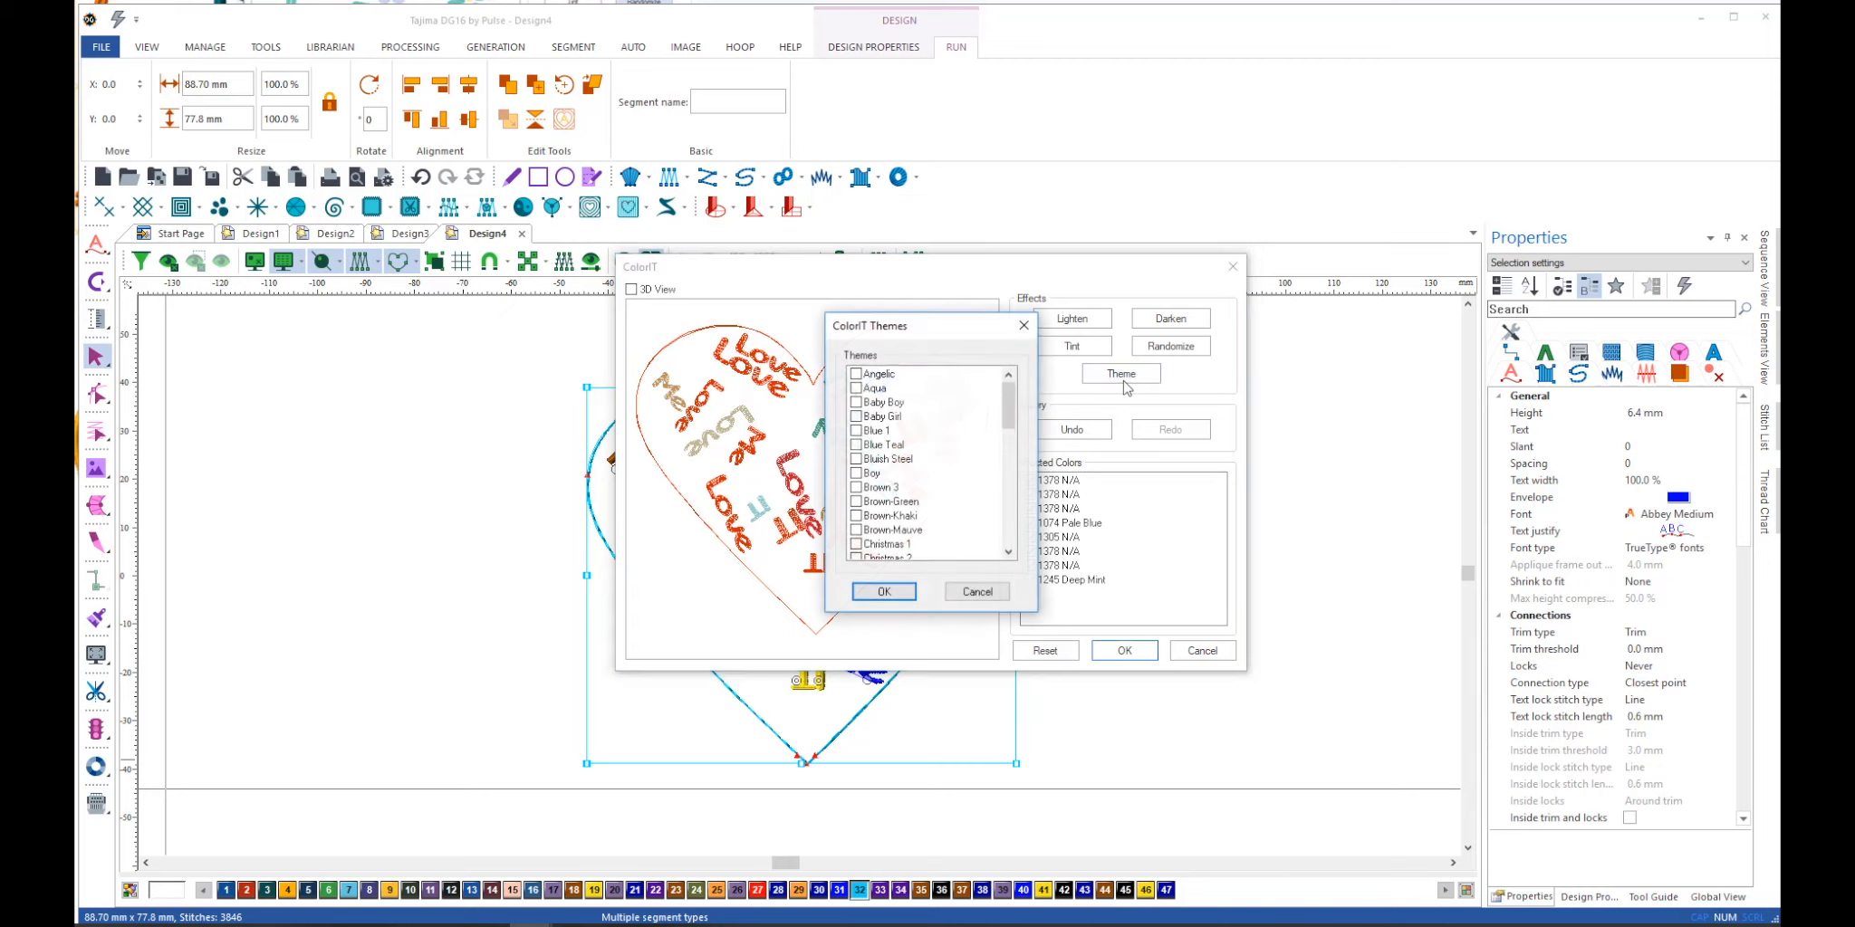
click(856, 416)
click(889, 591)
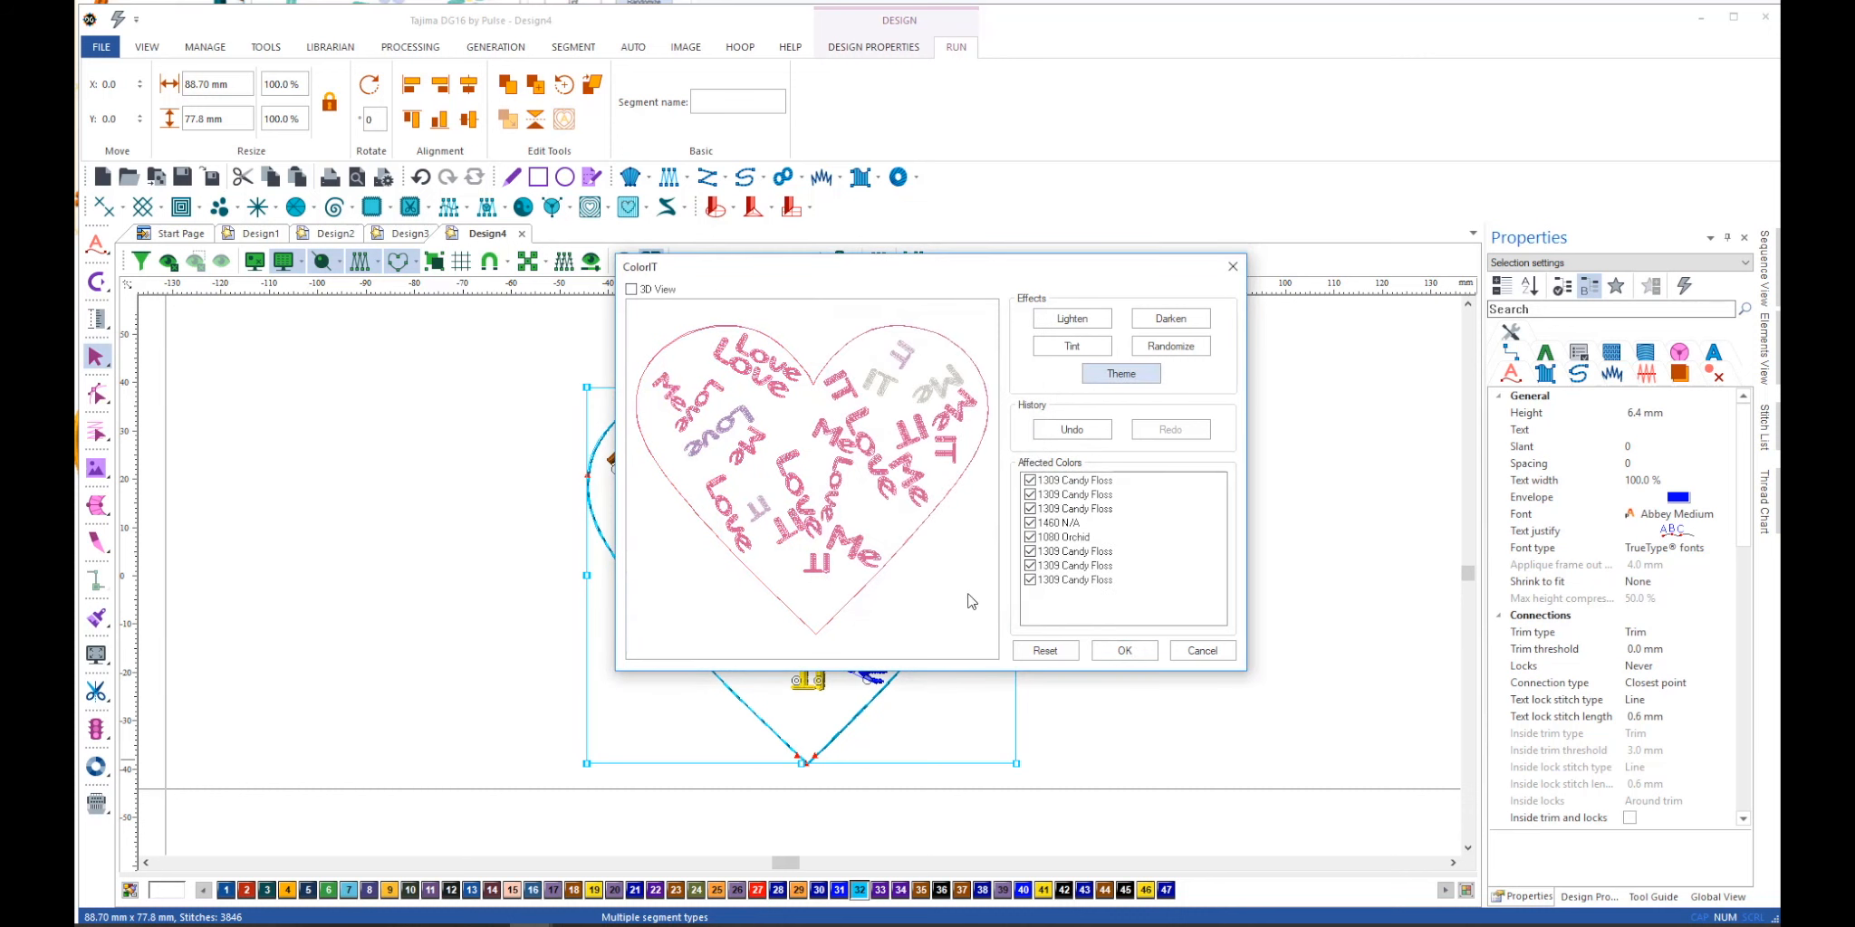
Accept the Baby Girl recoloring of the word-filled heart and create a new blank design.
click(1124, 651)
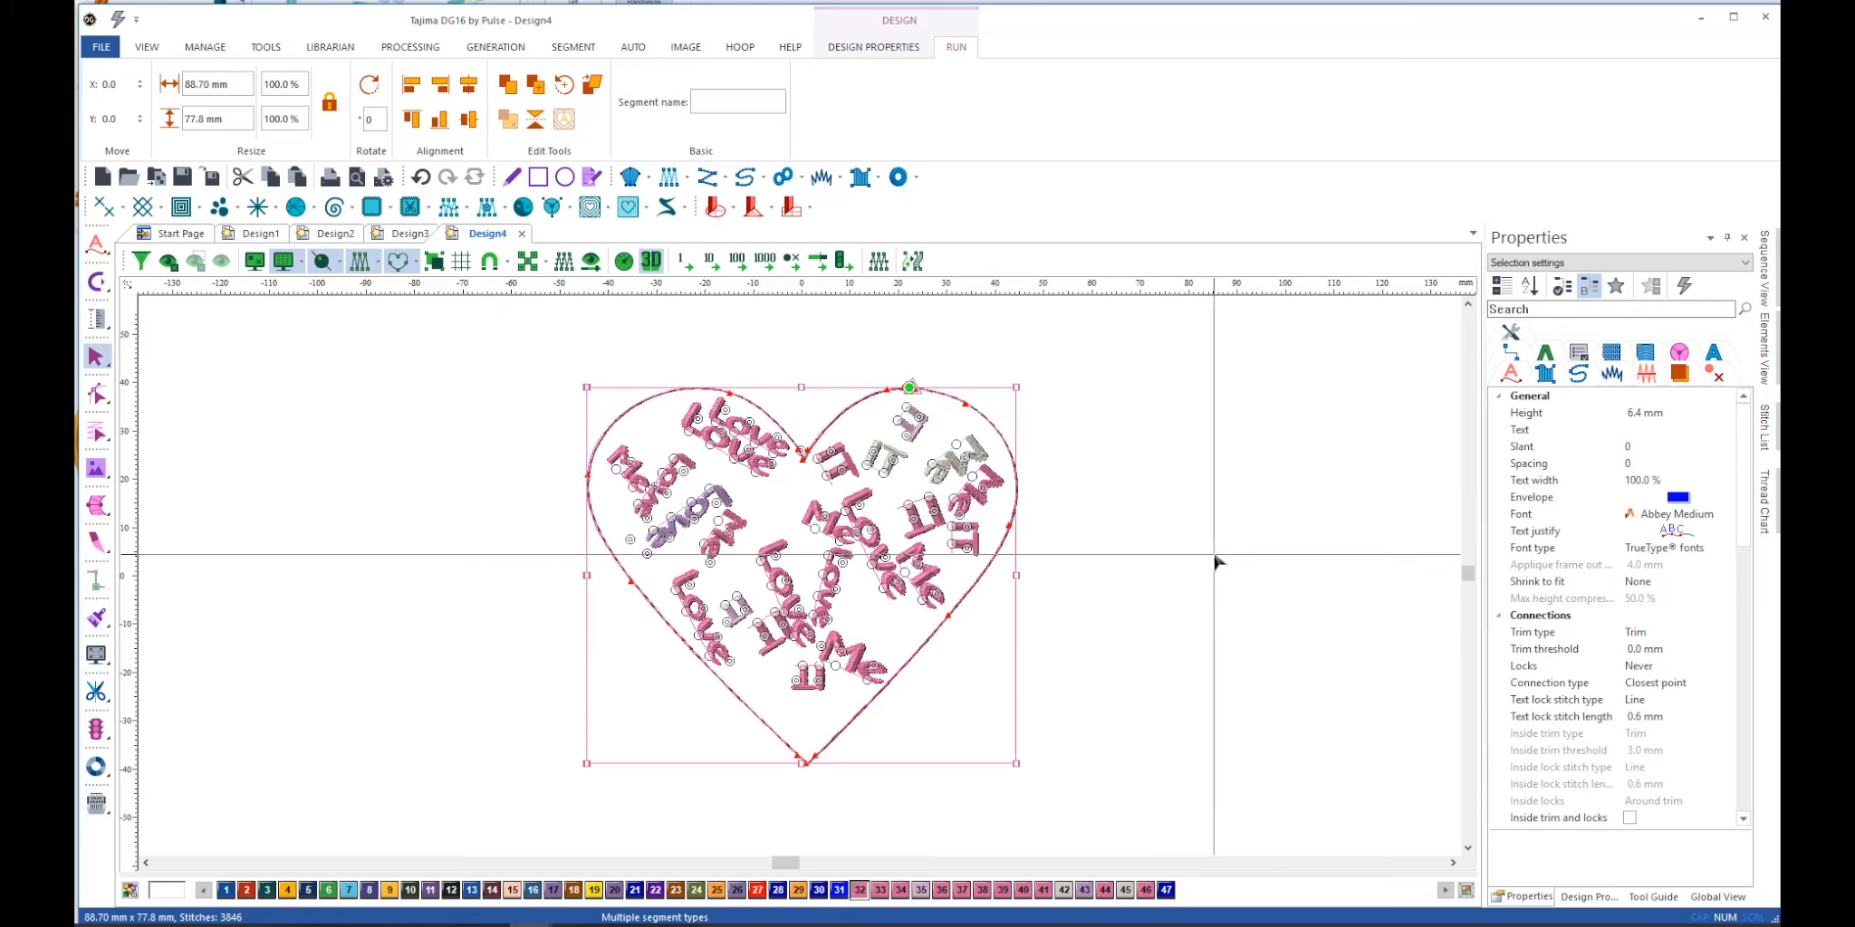
click(101, 179)
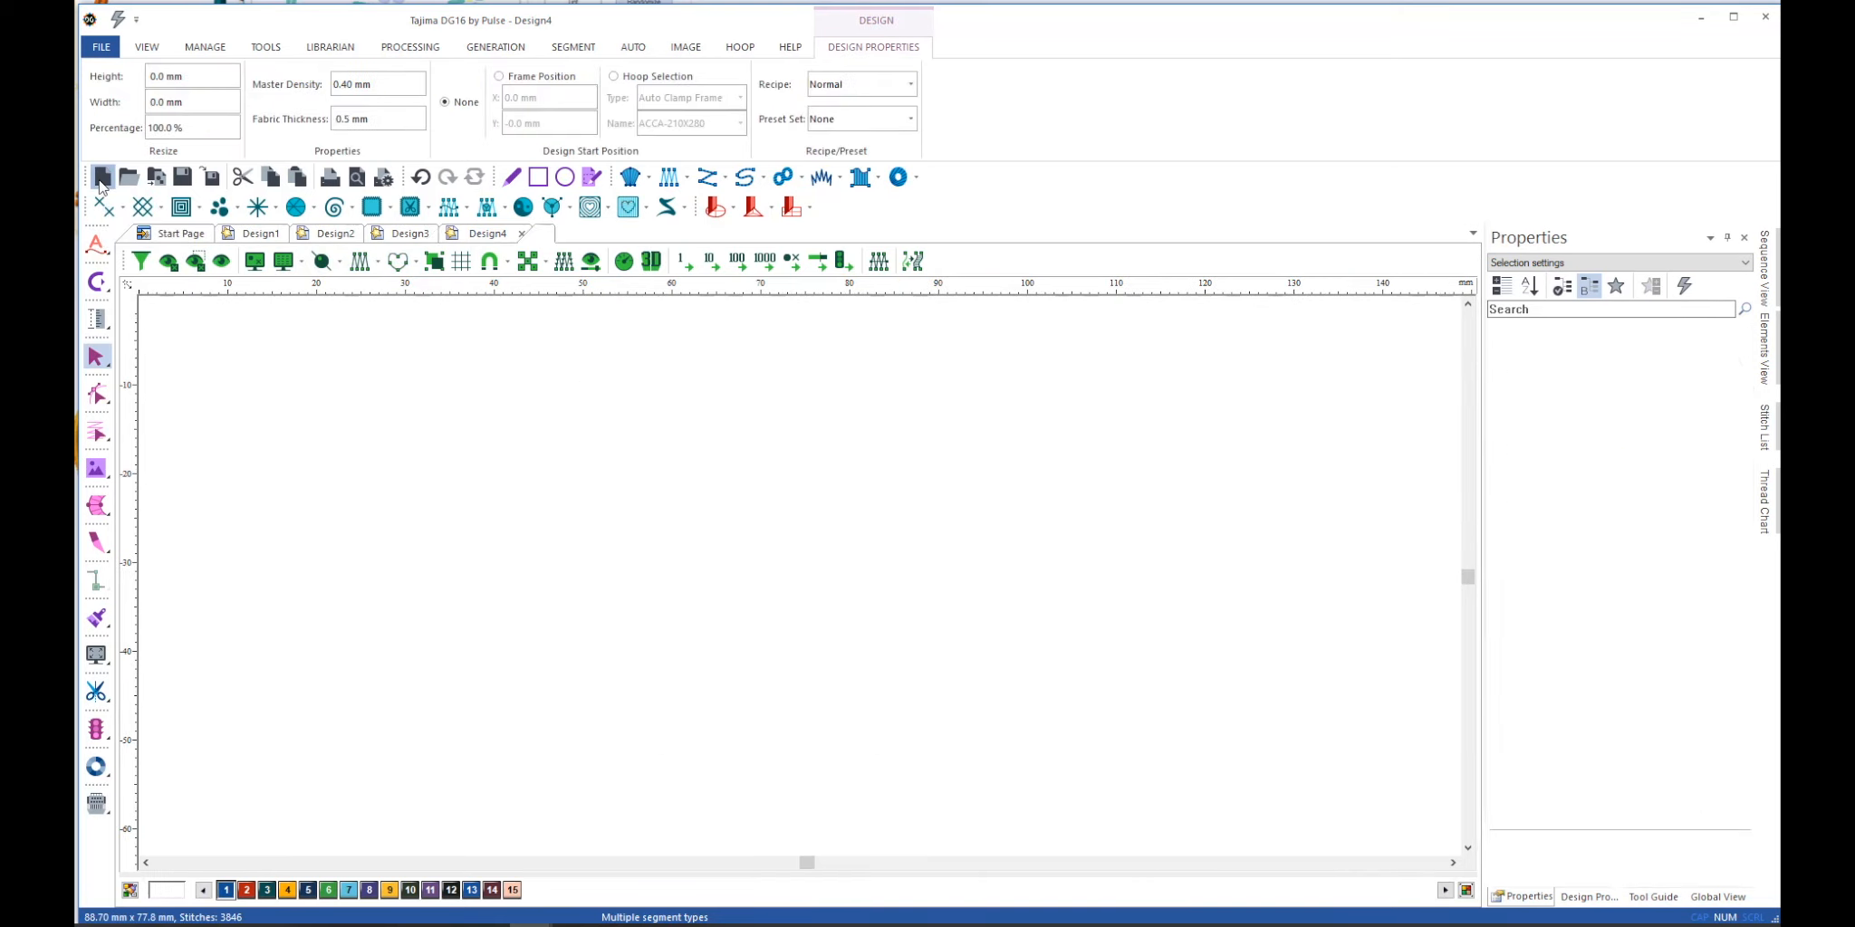
click(101, 179)
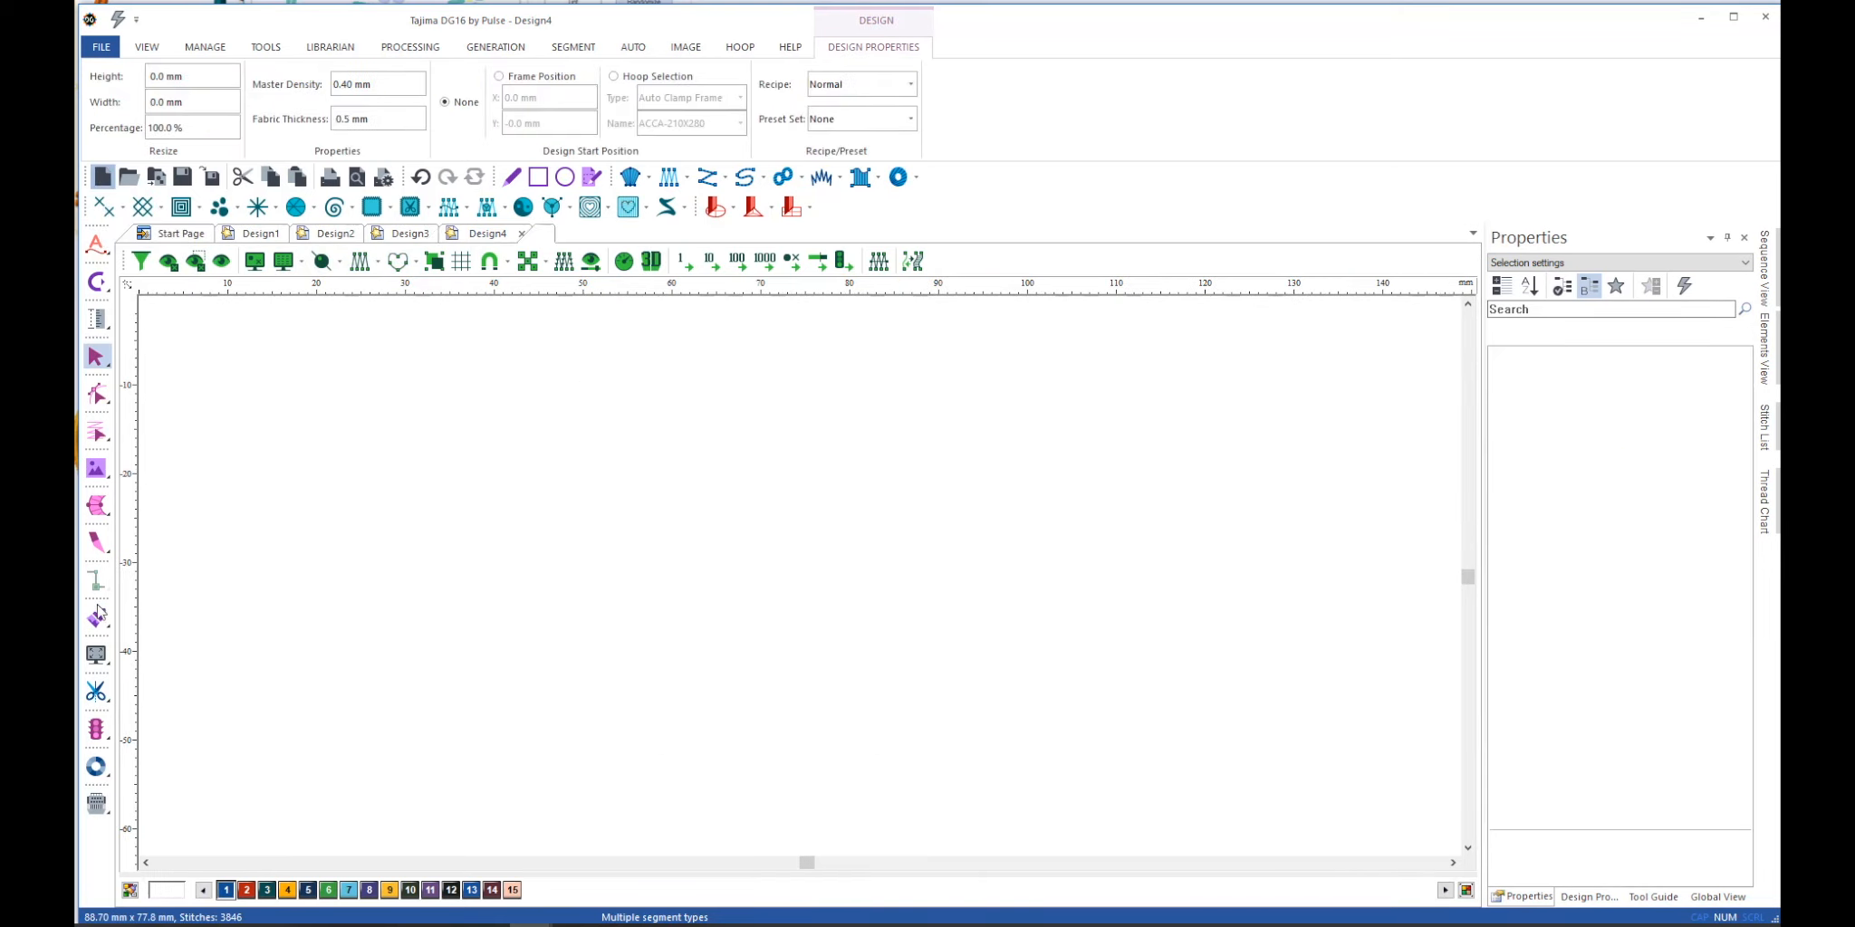
Import Emoji 77, the kissing cat face, into the blank design at about 67 mm wide and 62 mm high.
click(91, 769)
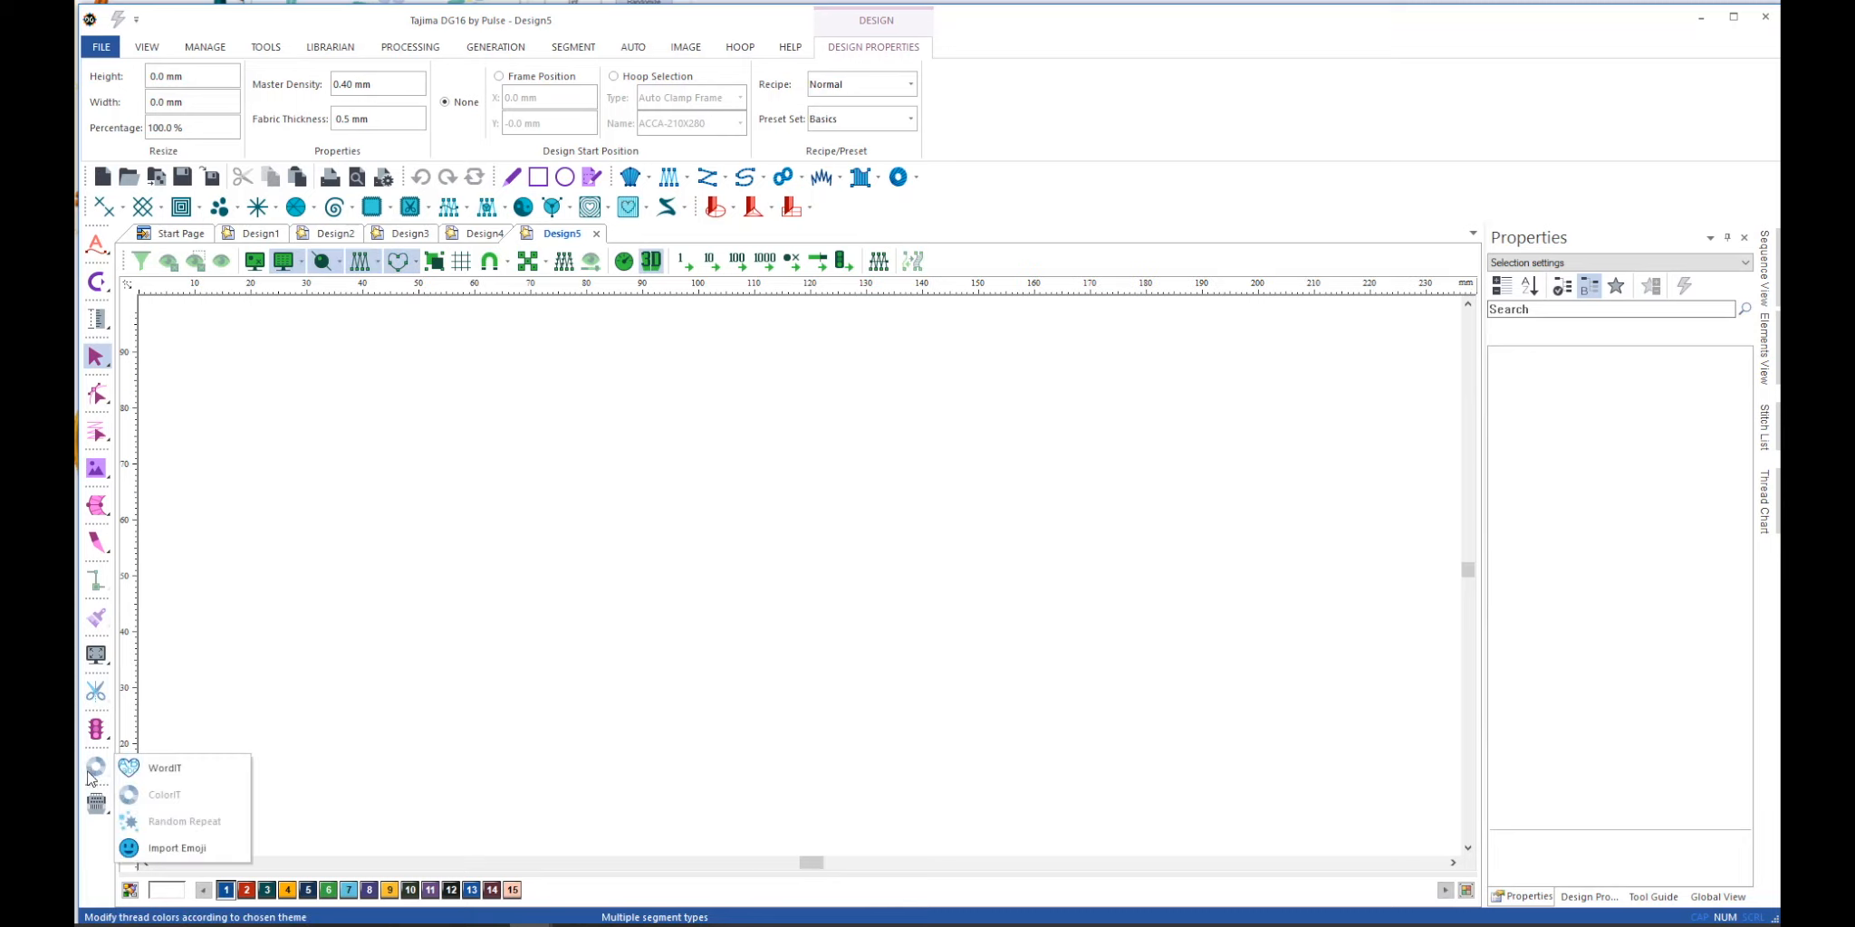
click(172, 851)
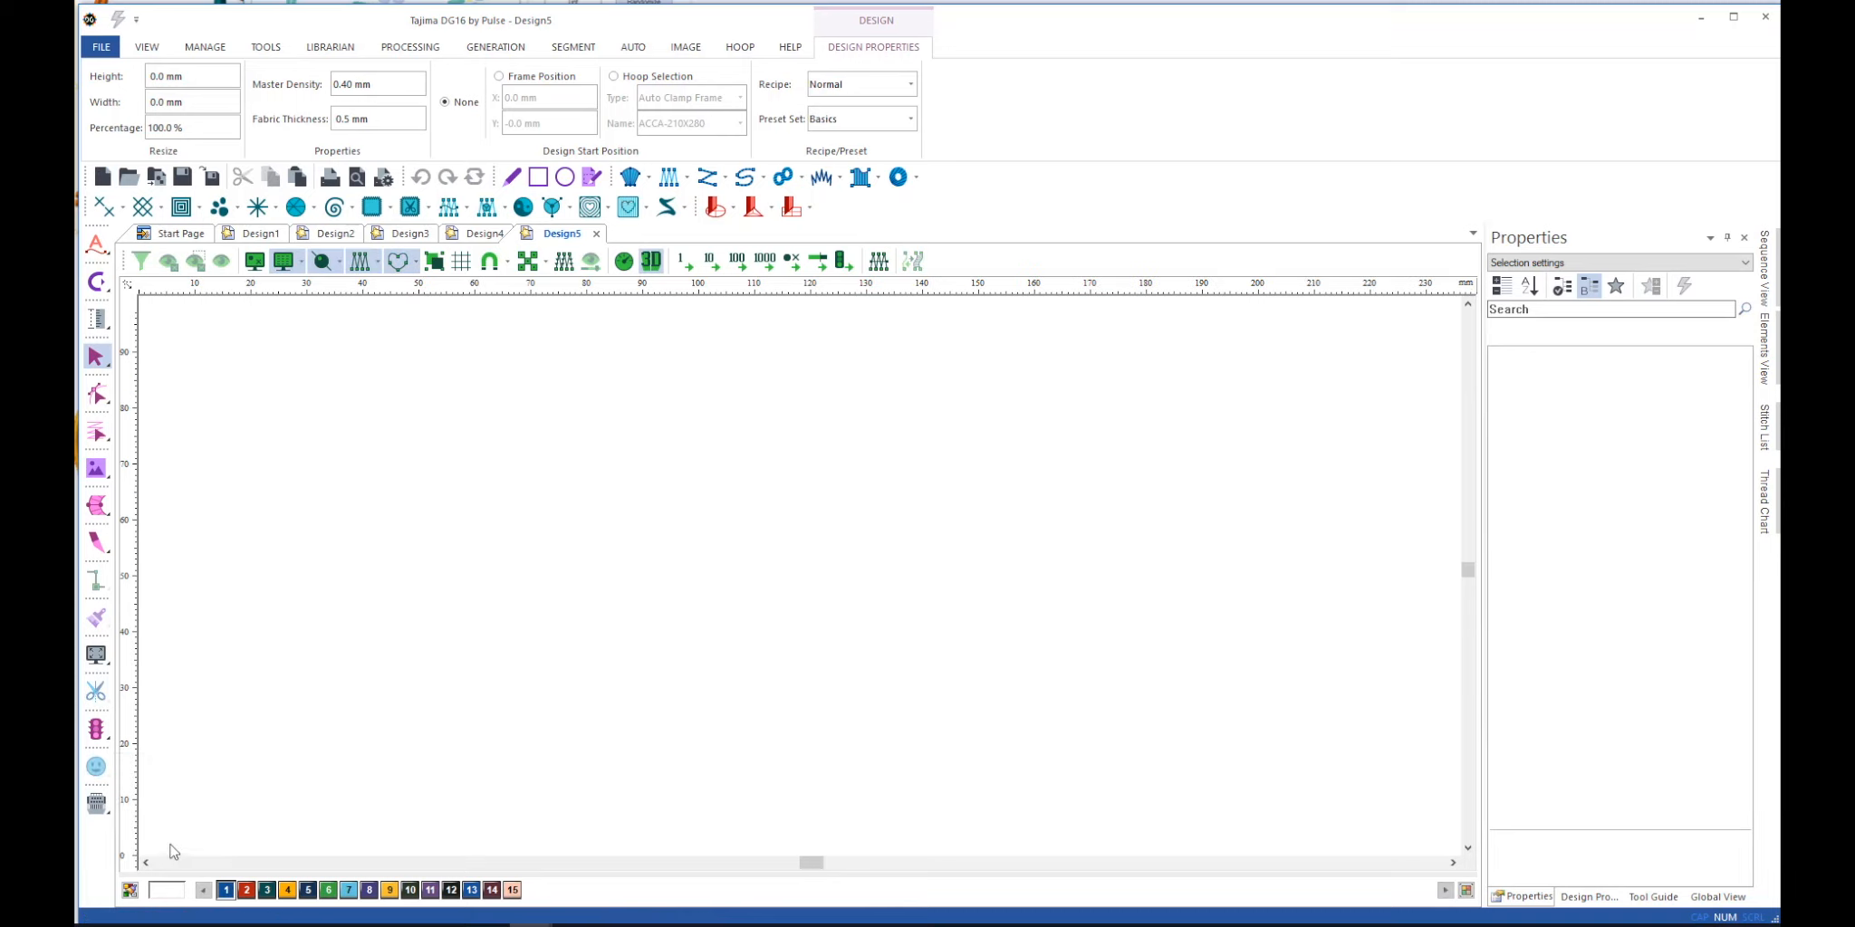
click(1094, 604)
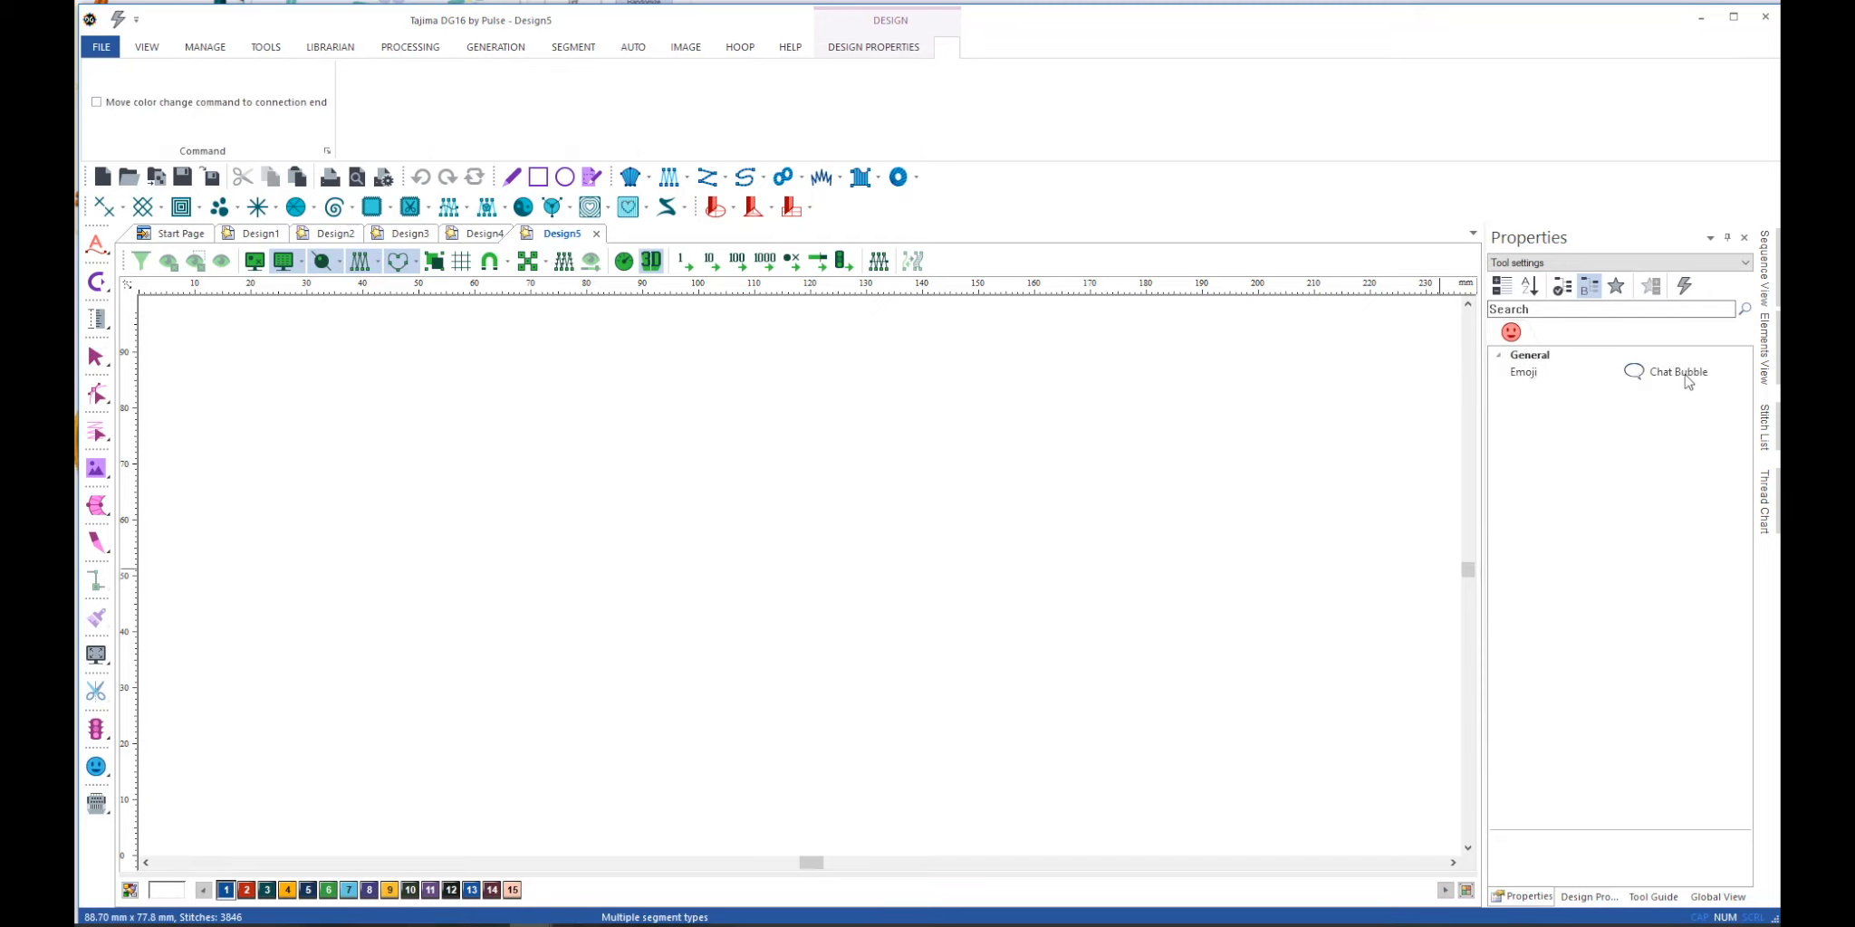
click(1686, 379)
click(1740, 372)
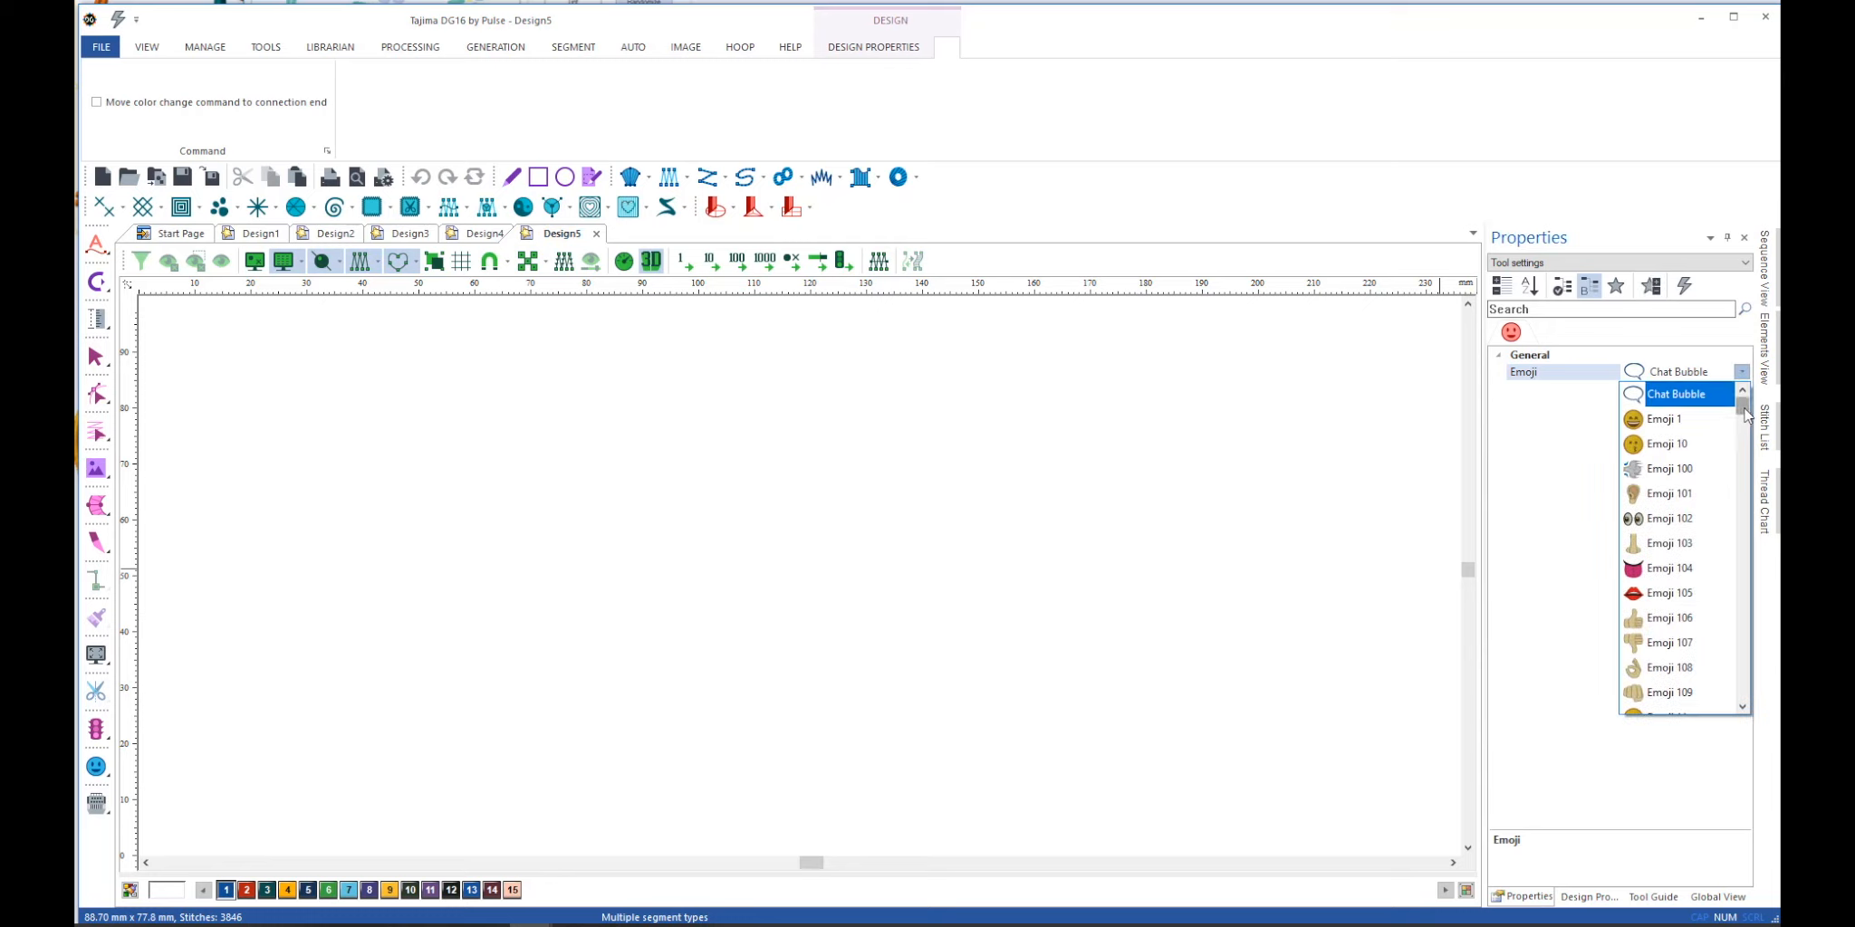
drag(1744, 413, 1712, 667)
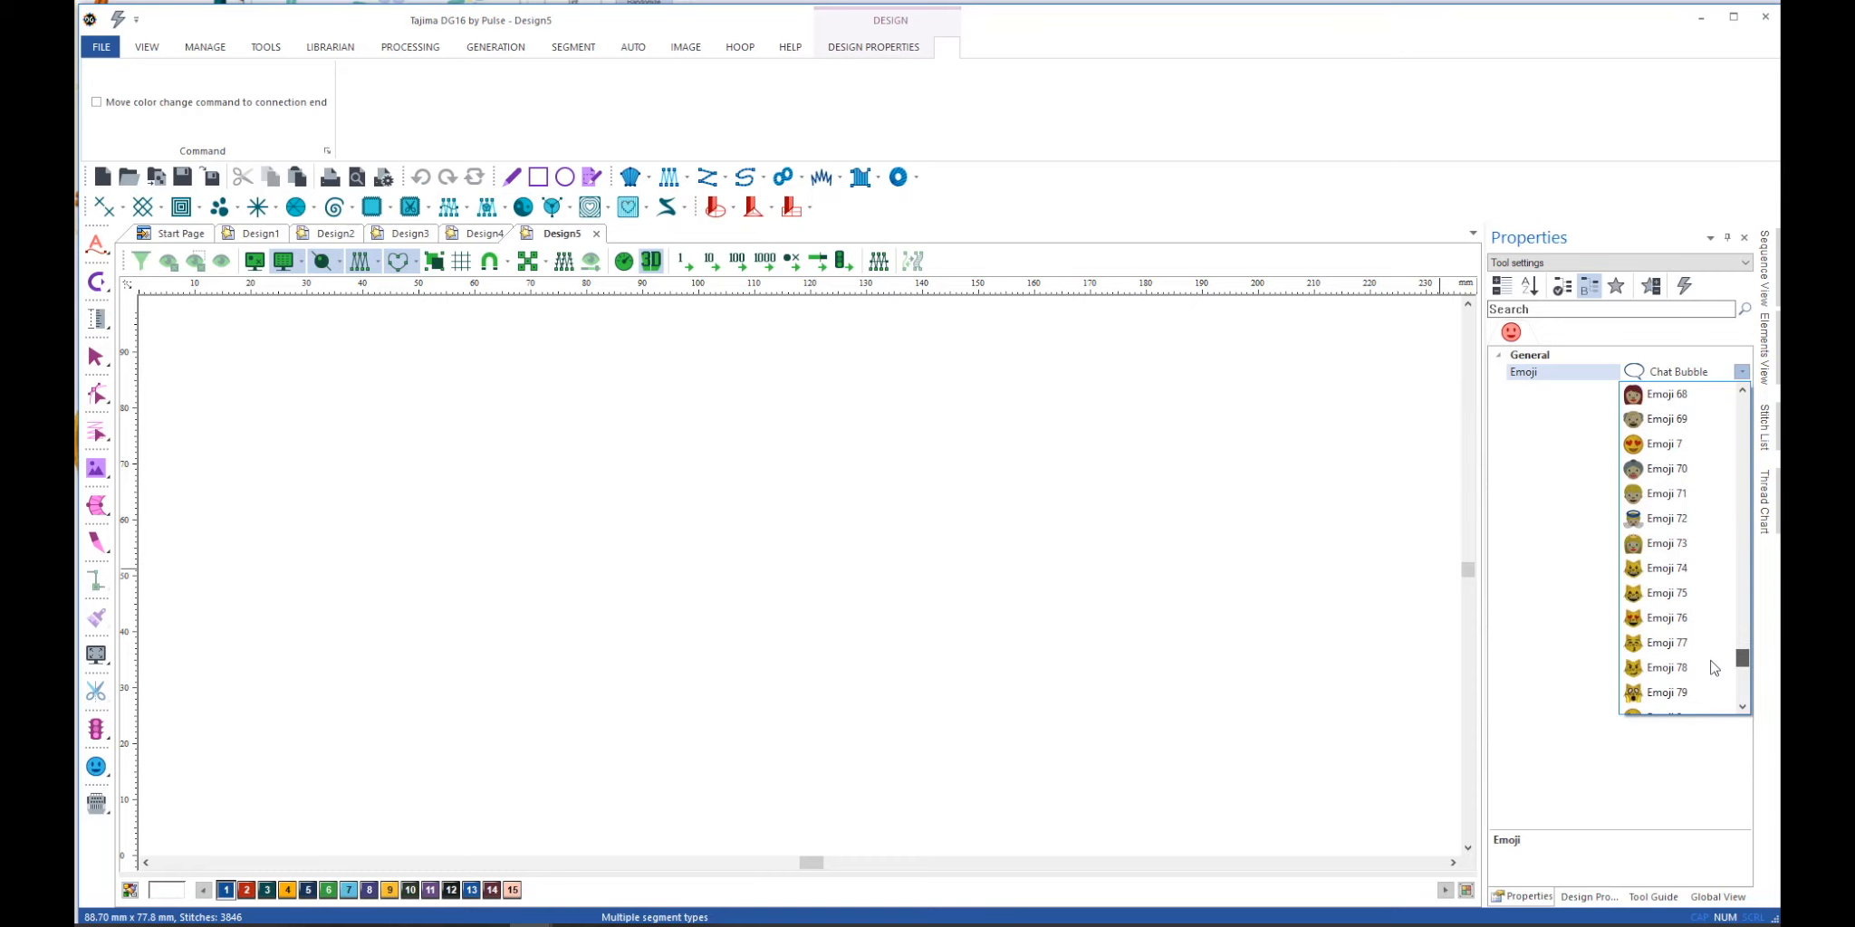
click(1666, 645)
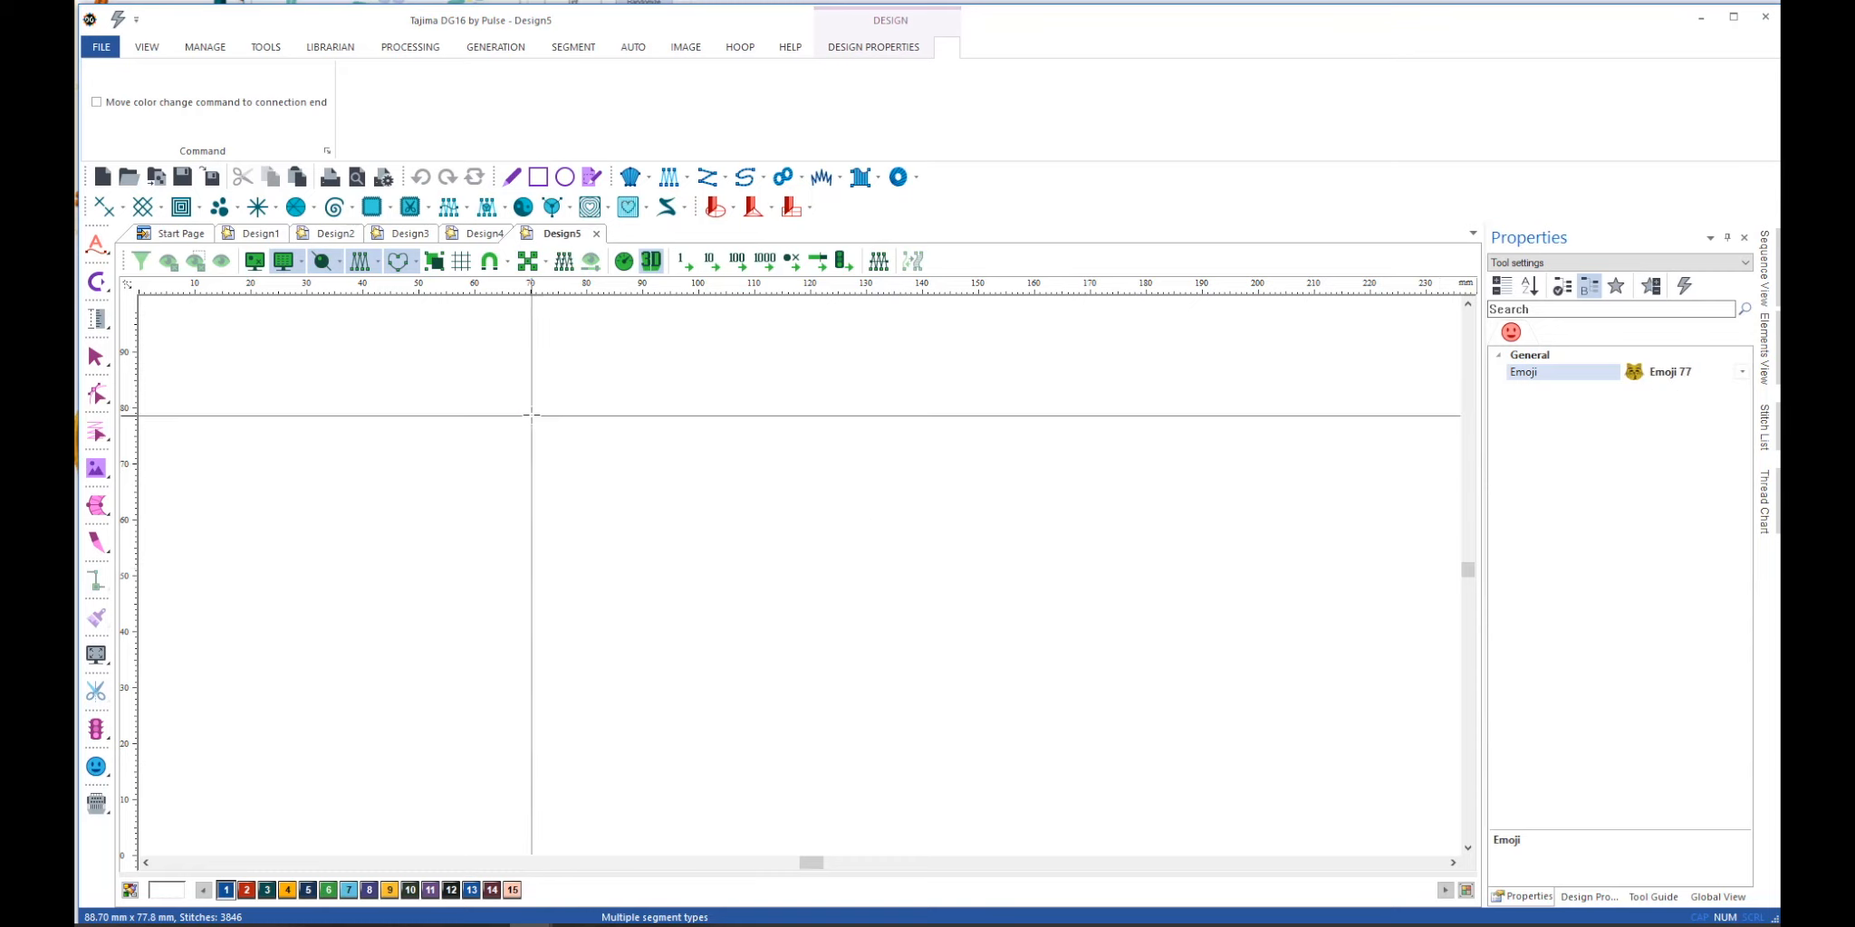
drag(532, 413, 907, 760)
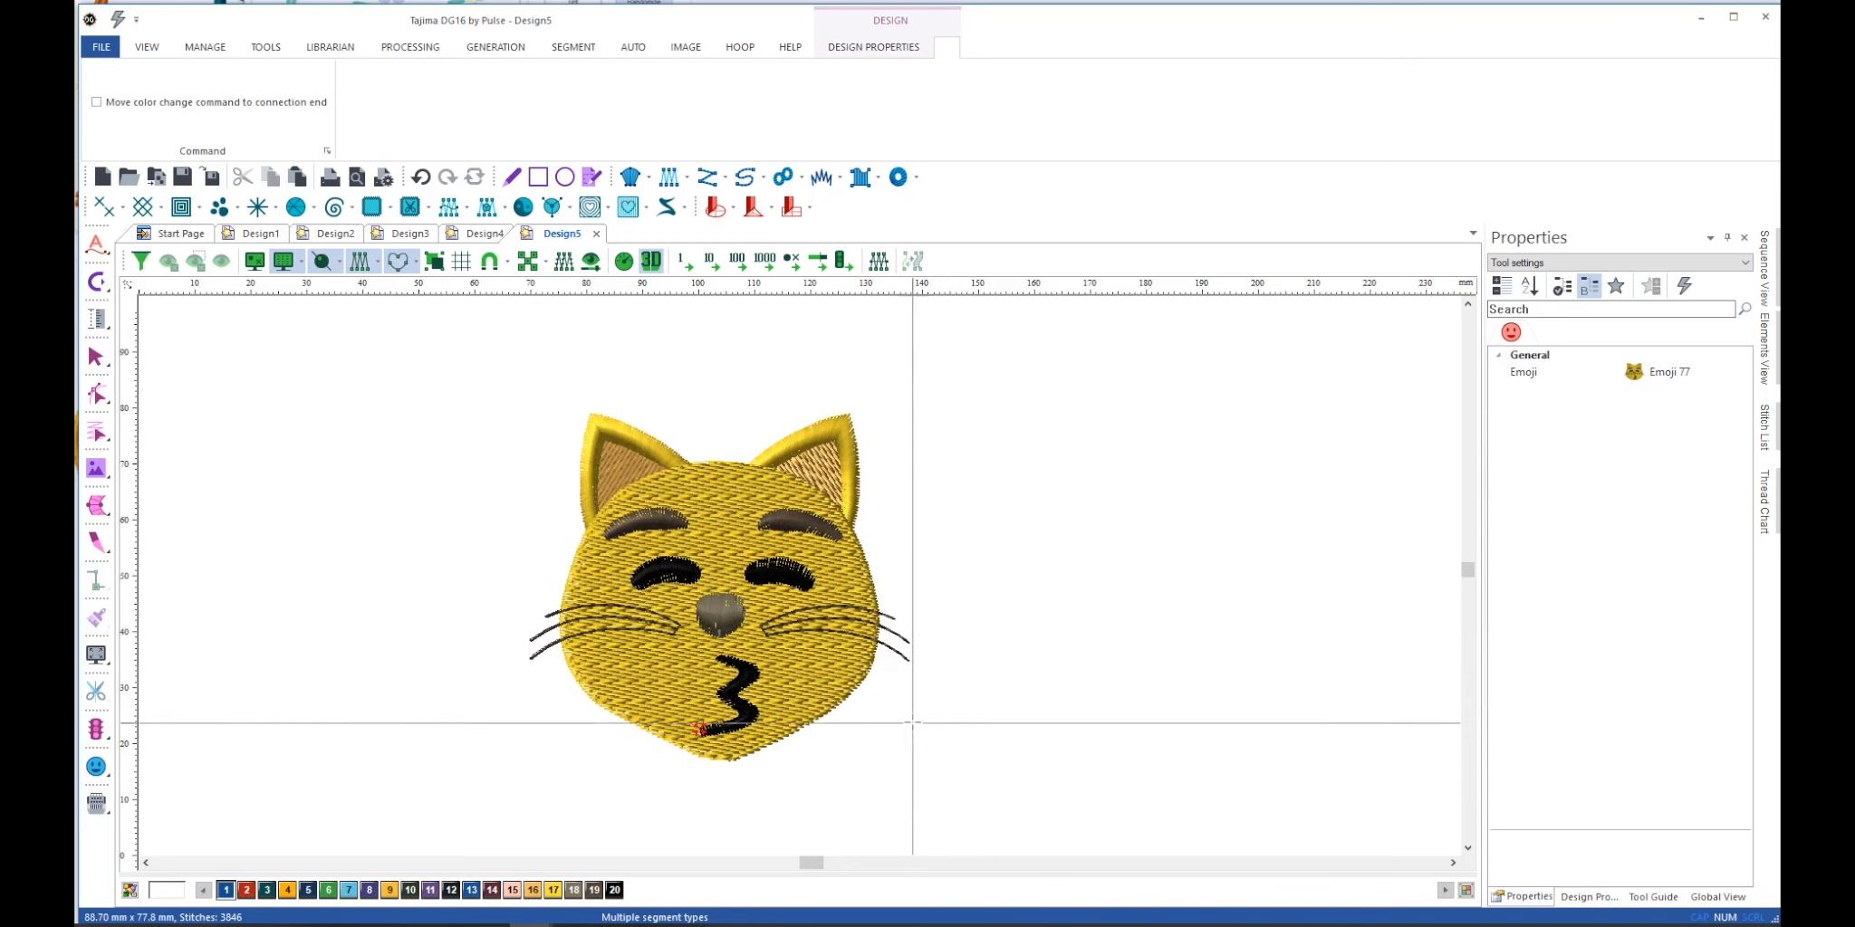
key(Escape)
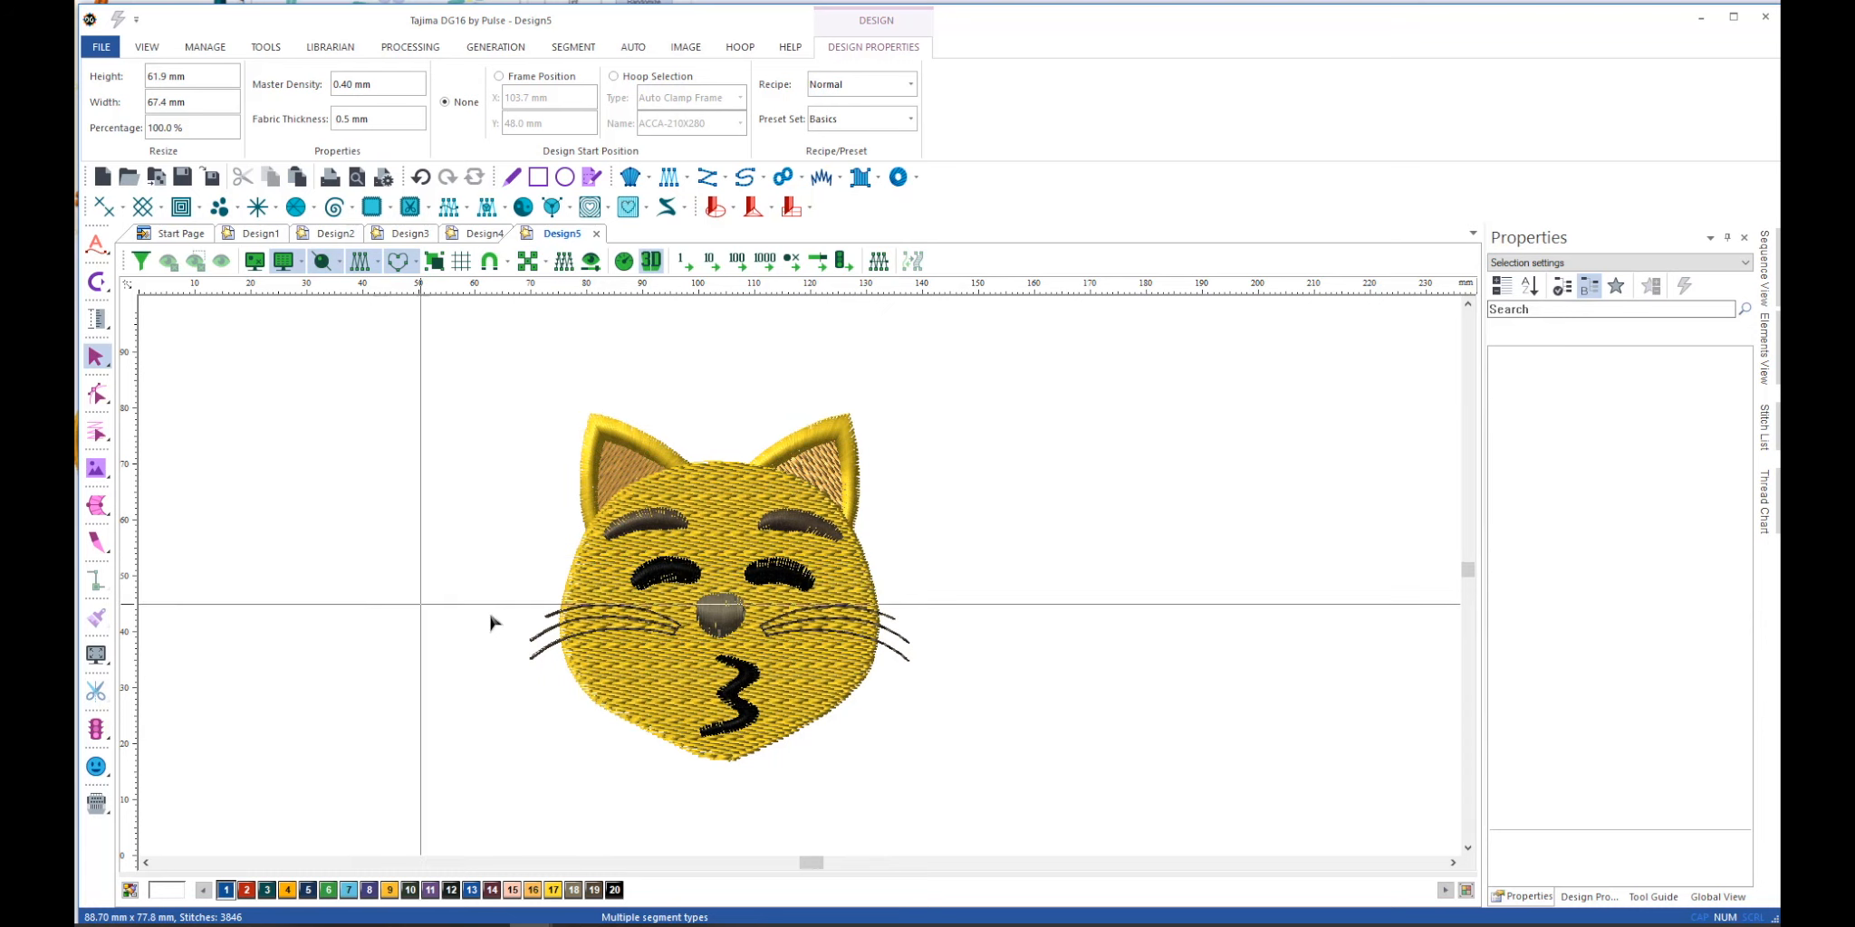
Select the whole cat emoji and generate scattered copies with Random Repeat, keeping the default 200 by 200 mm template.
drag(536, 407, 985, 765)
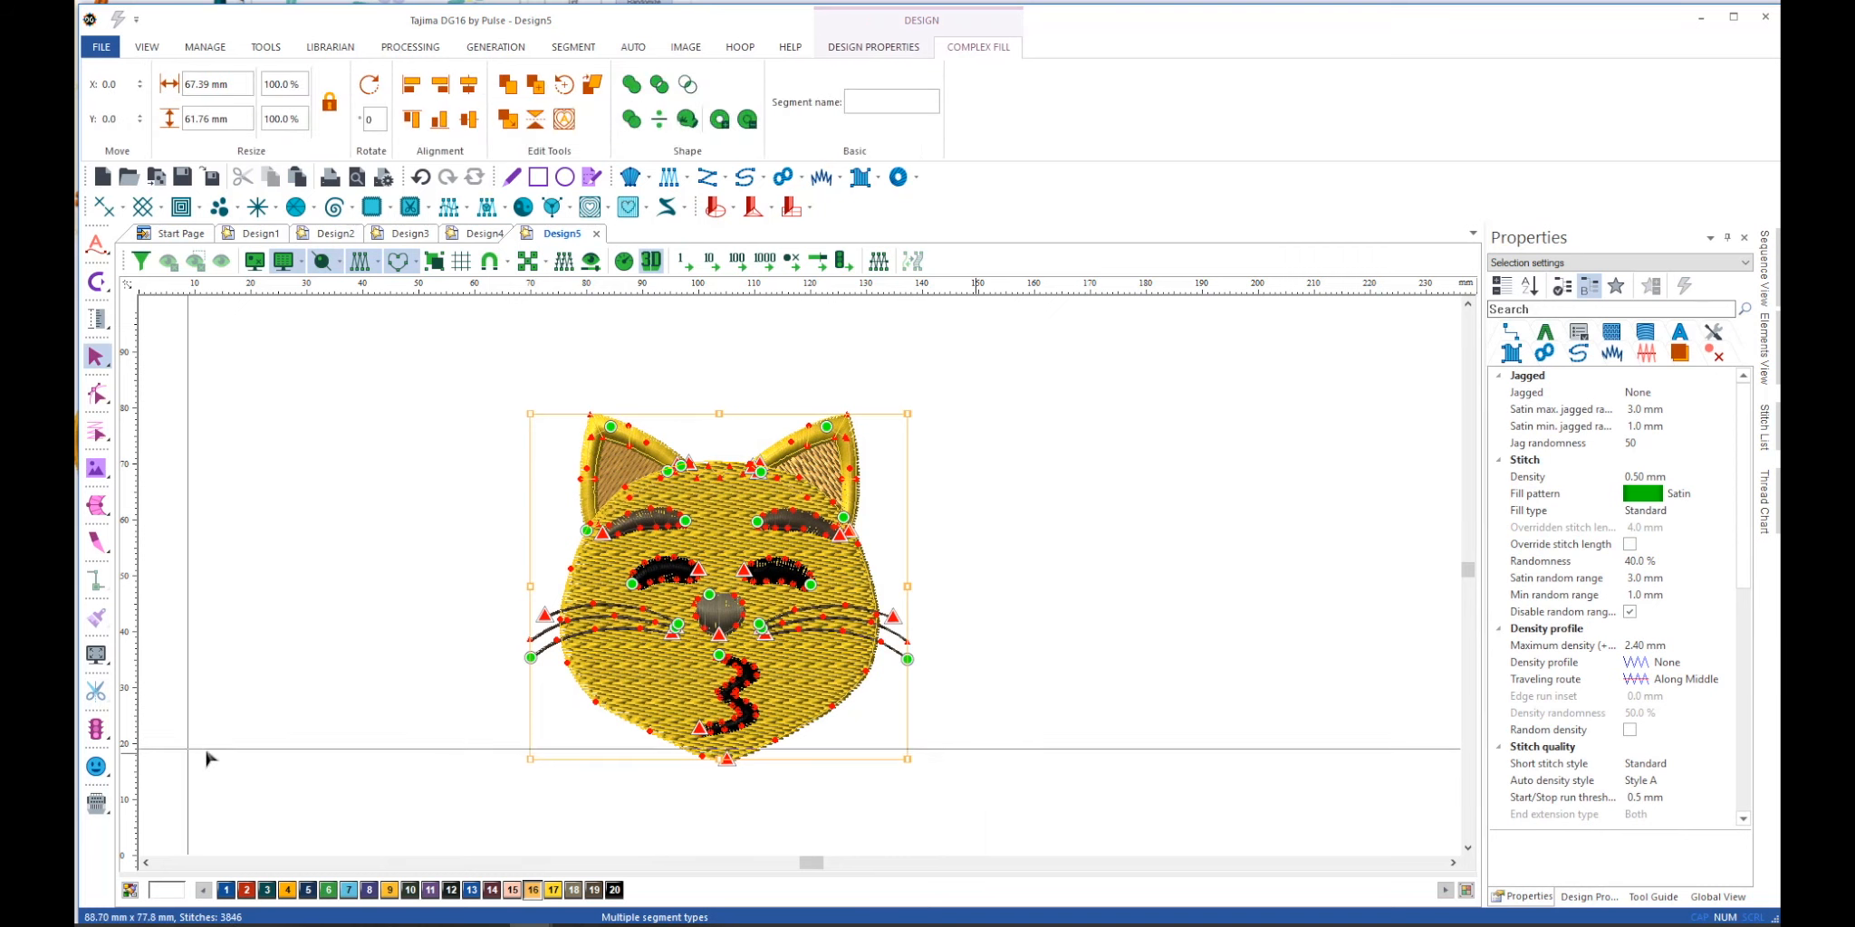
click(94, 768)
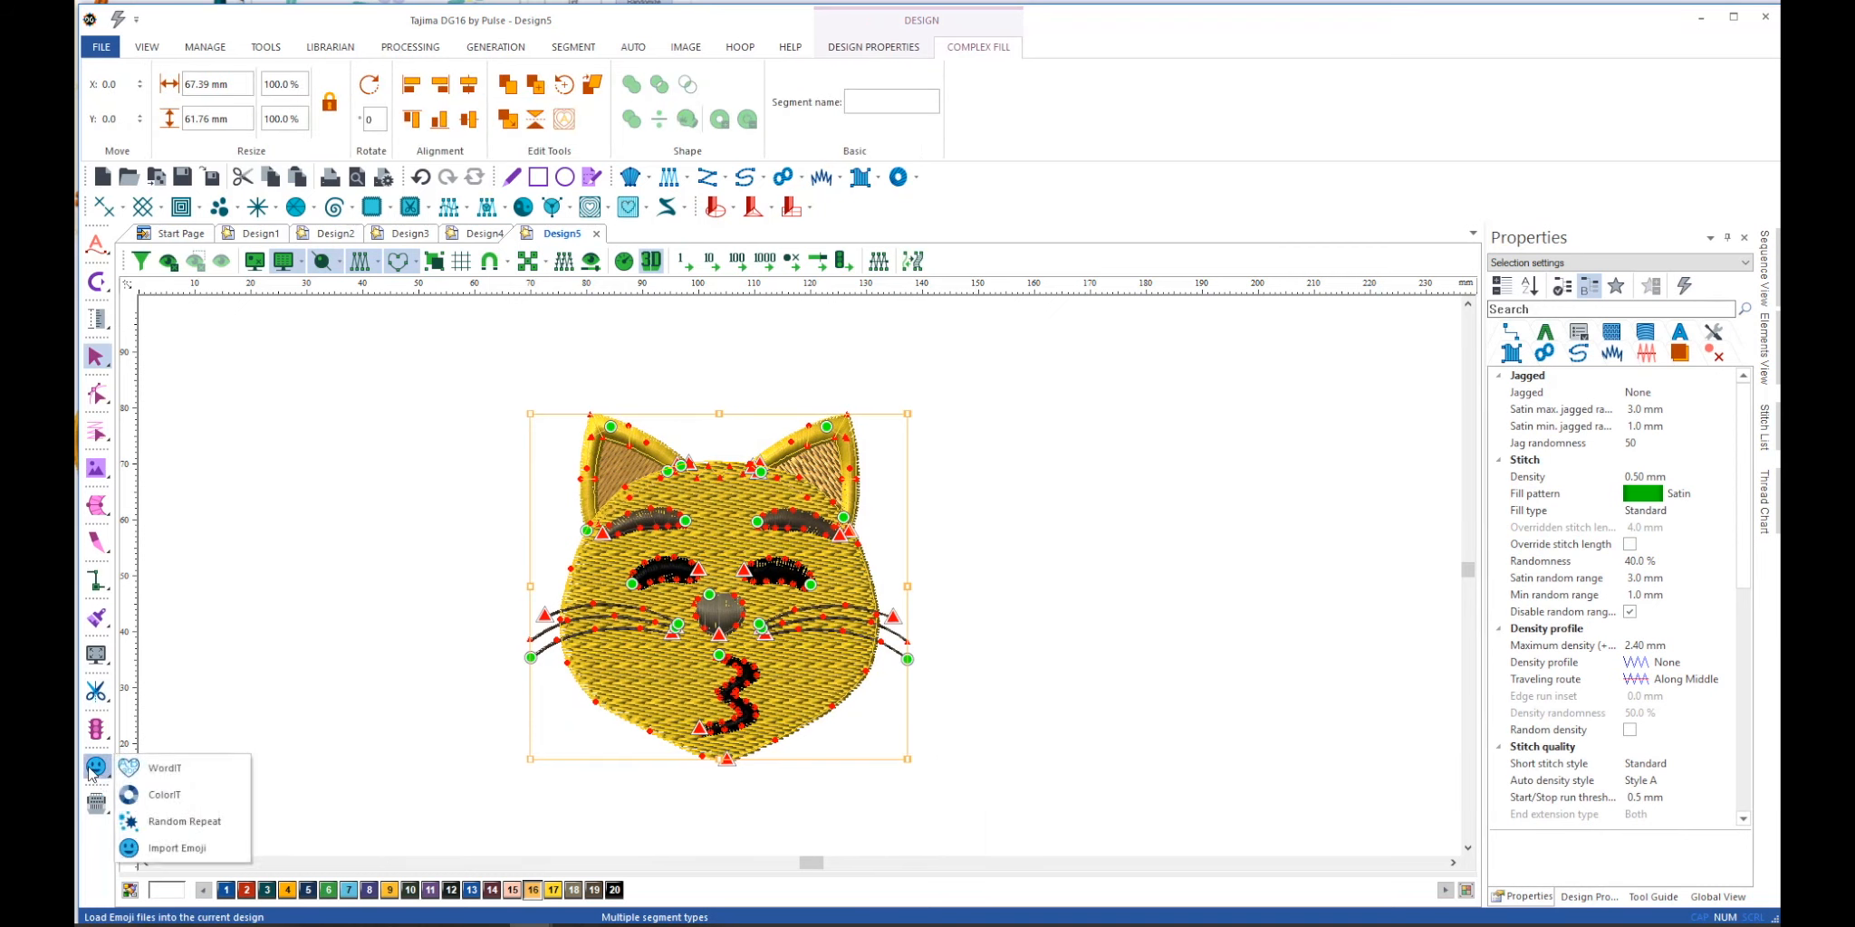
click(201, 827)
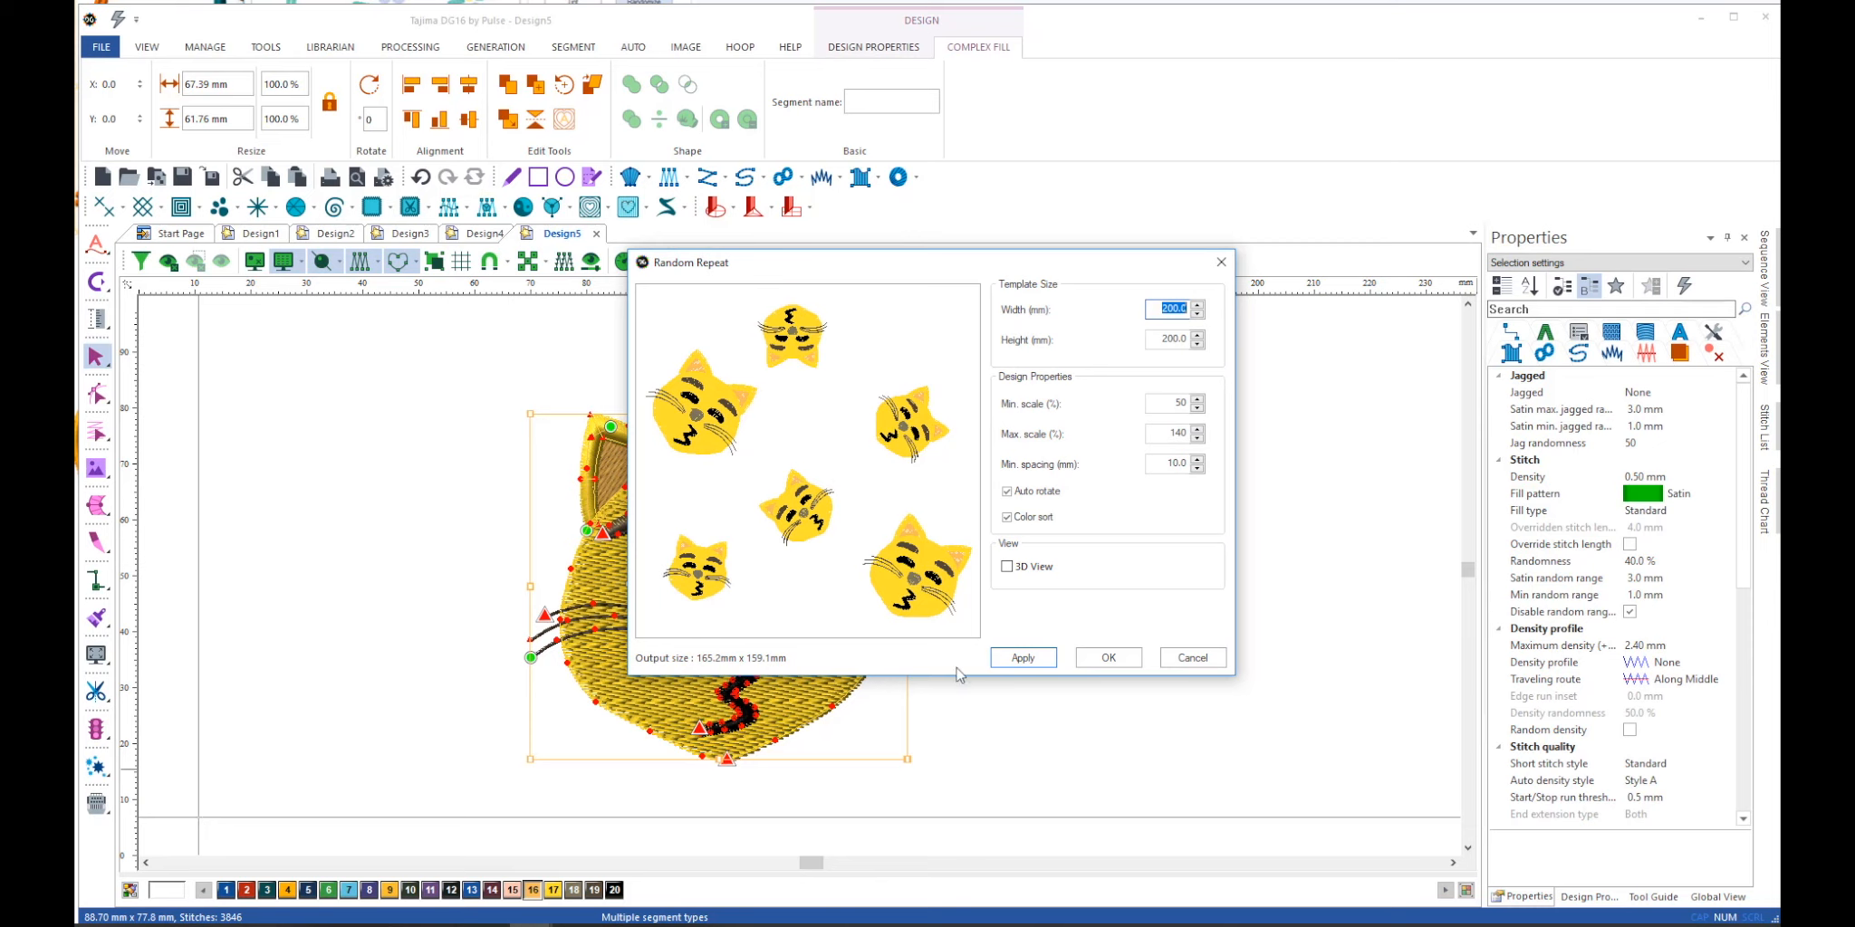
click(1025, 669)
click(1111, 661)
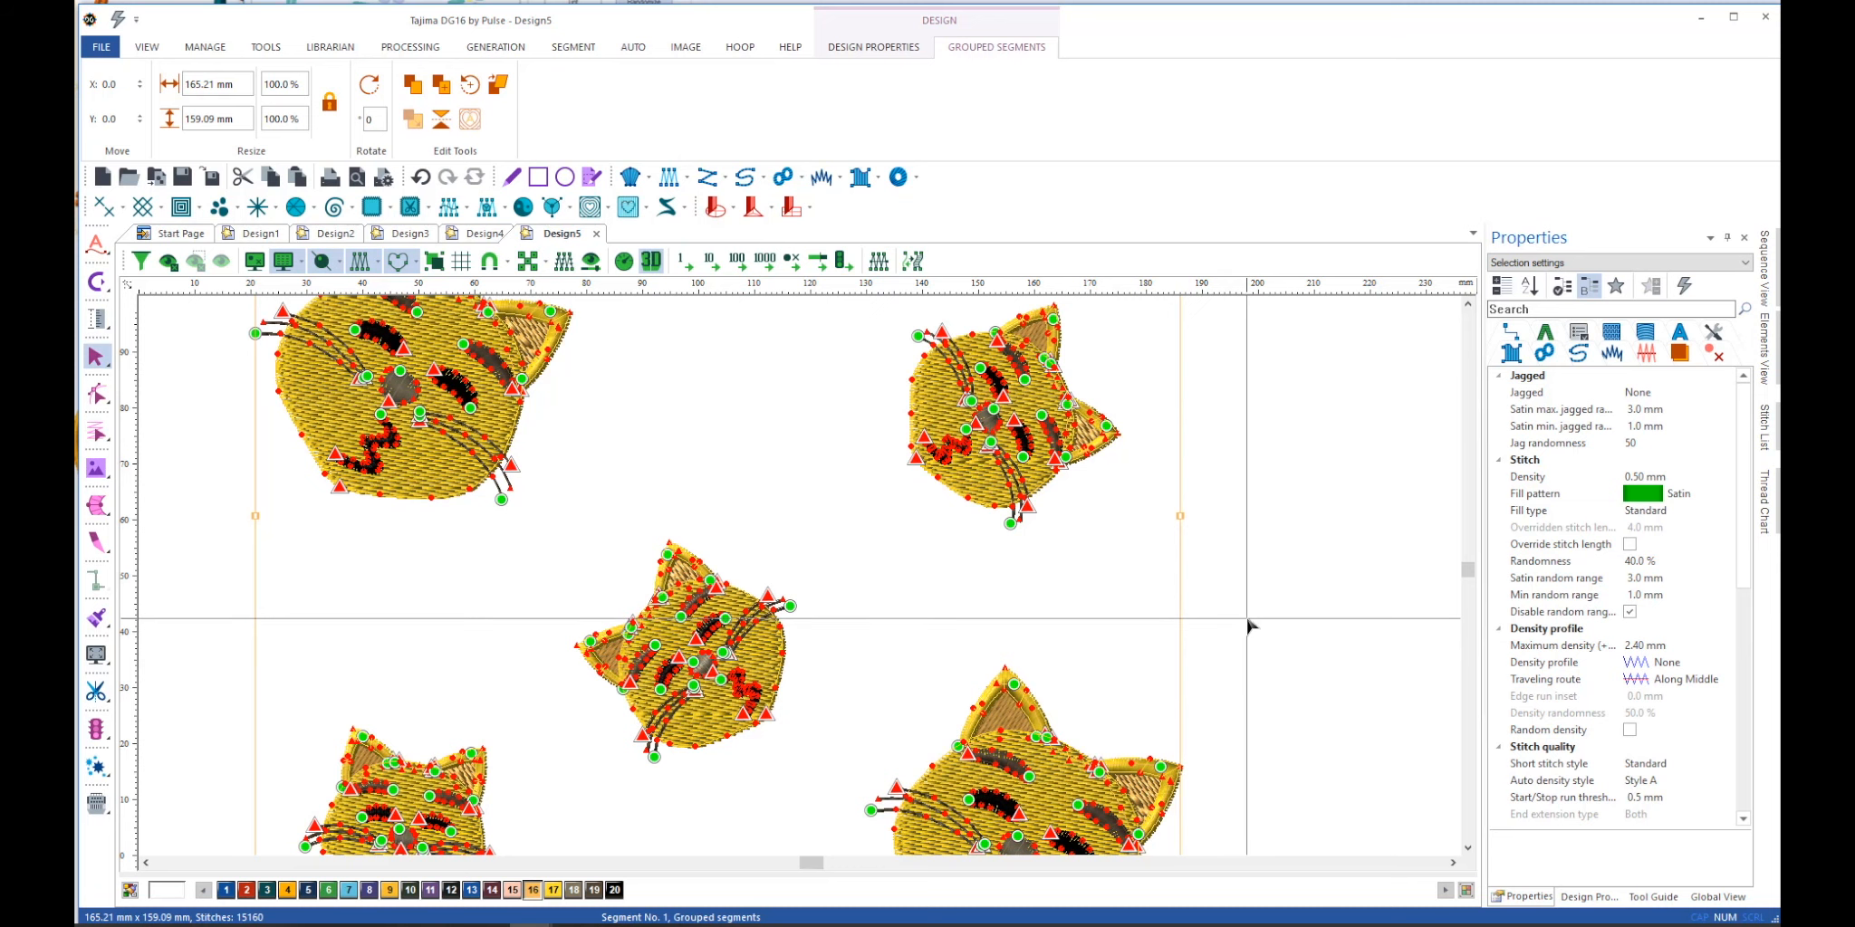
click(1248, 625)
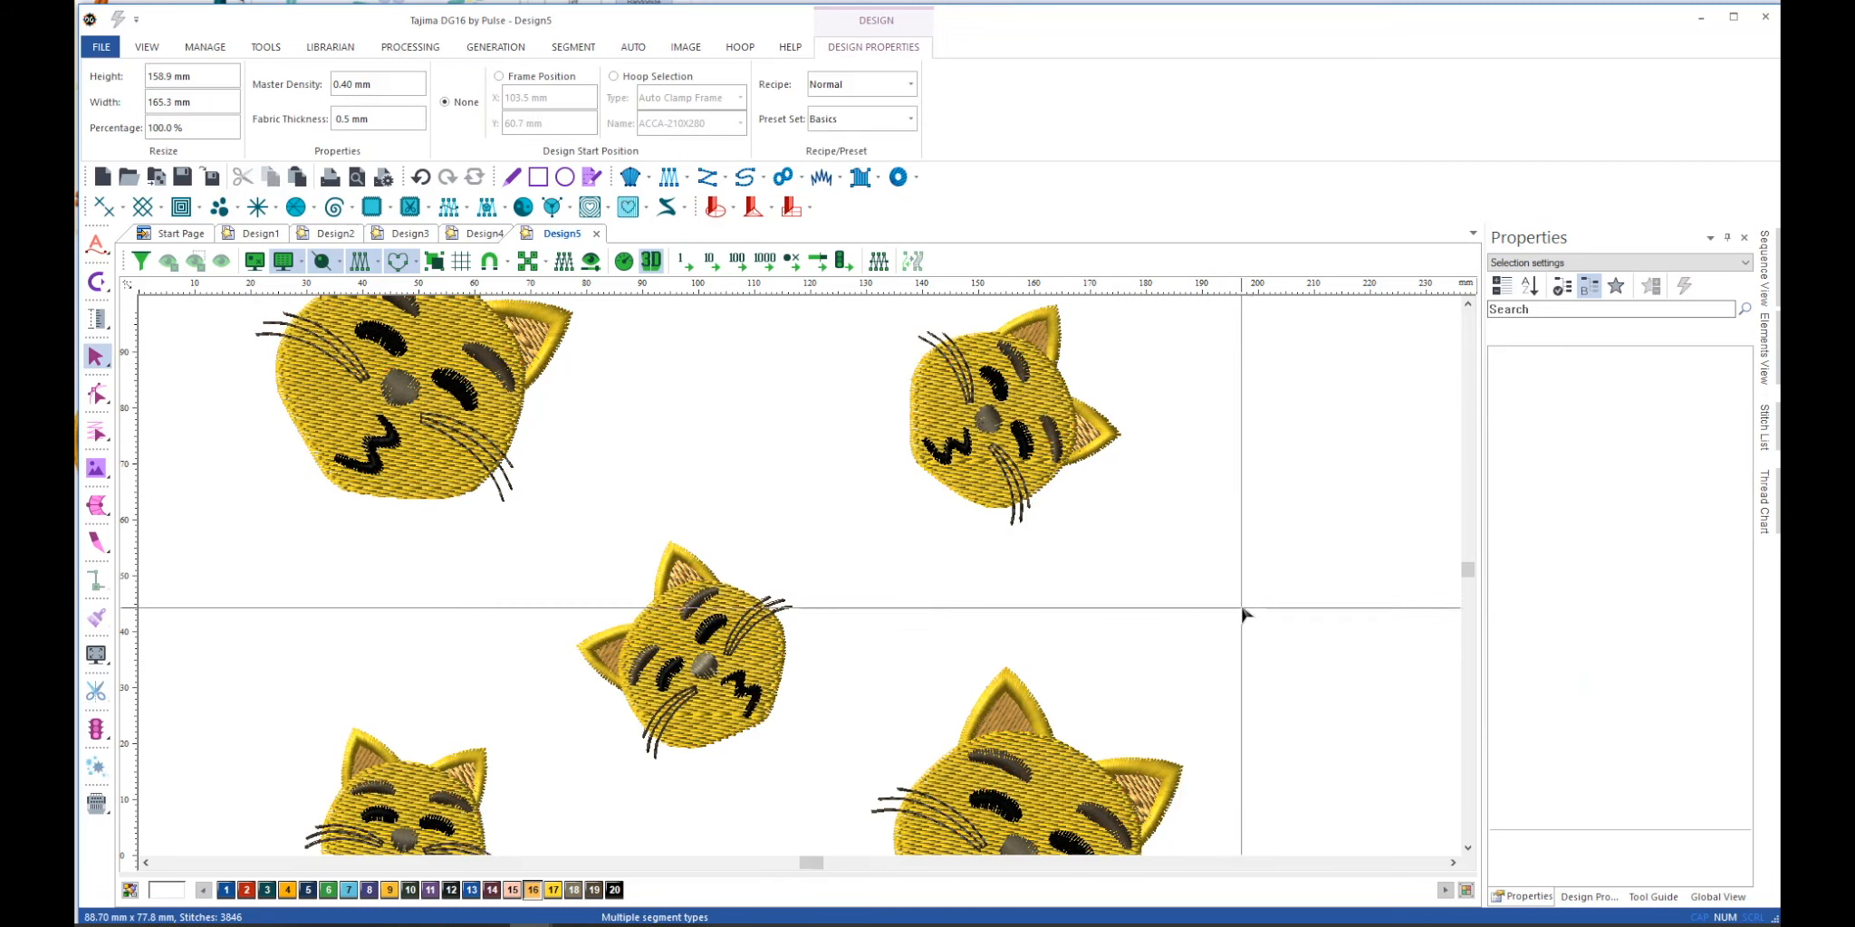
key(1)
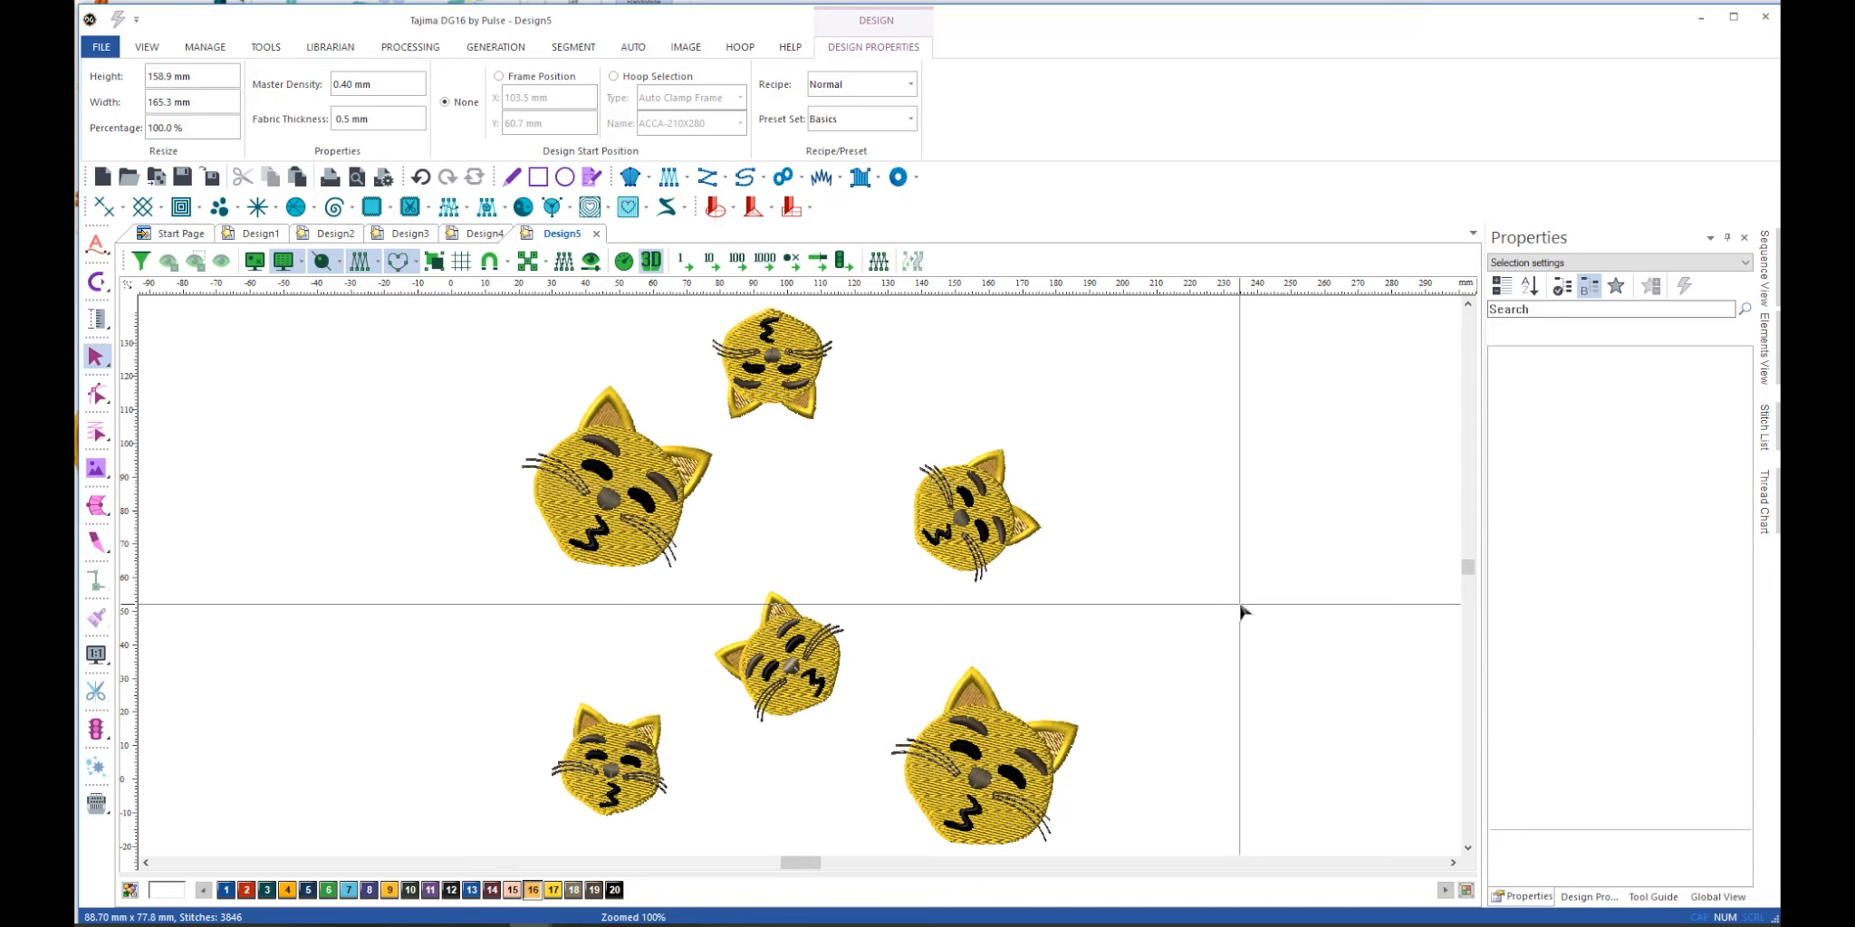